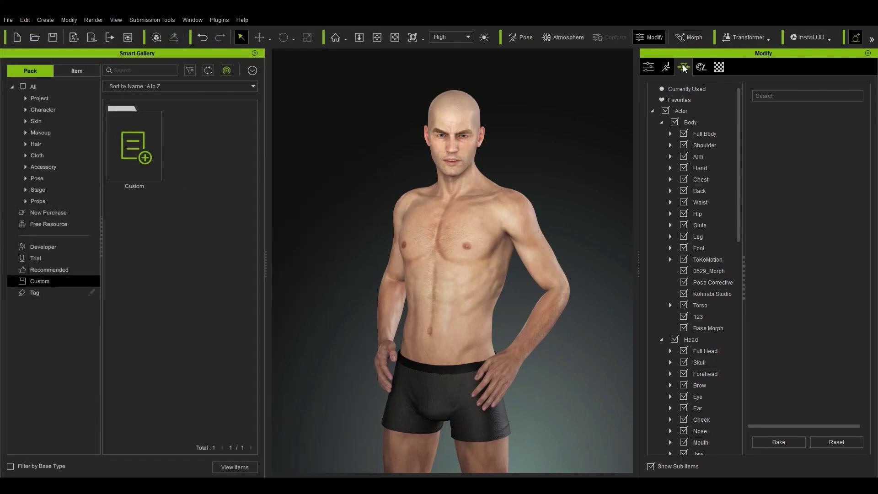
Apply the CC3+_Neutral Male body morph, widen Shoulder Scale, and raise Chest Height to 19.
left_click(691, 123)
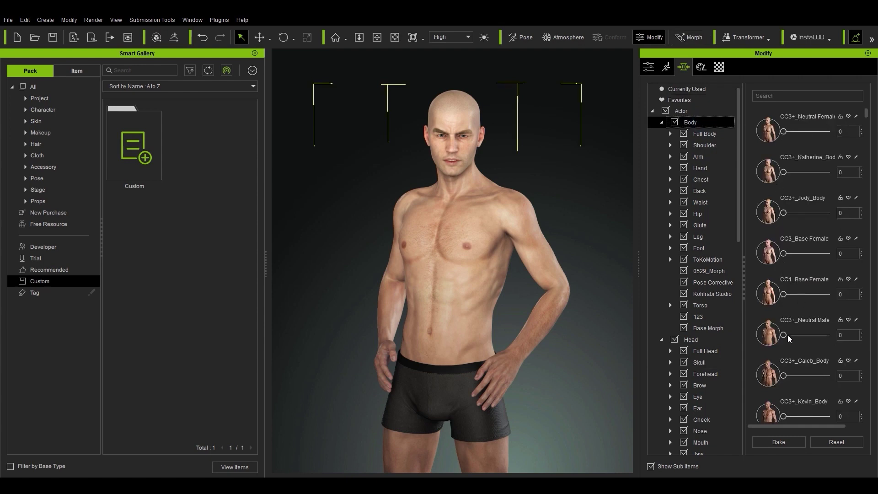
mouse_move(789, 336)
left_mouse_down()
mouse_move(813, 335)
mouse_move(790, 338)
left_mouse_up()
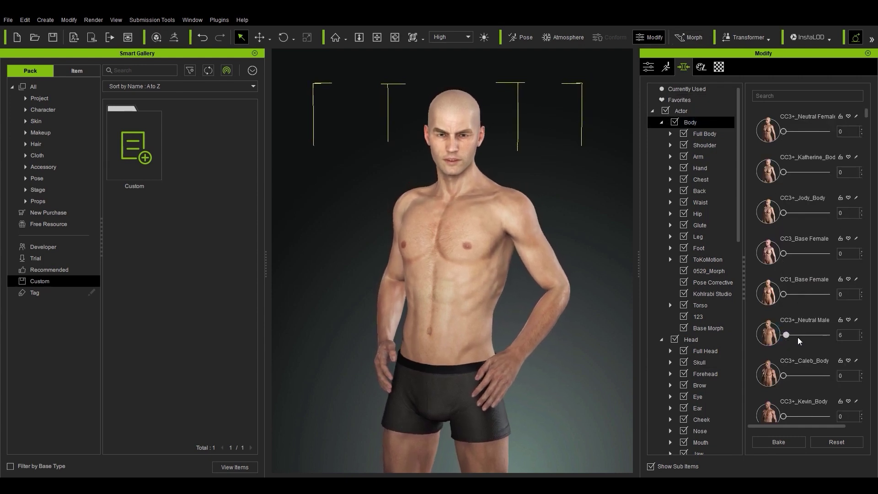
left_click(704, 146)
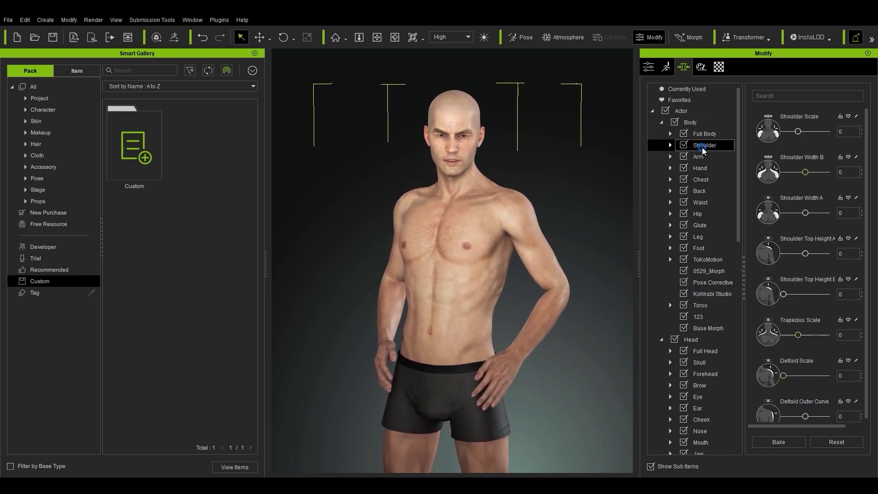
mouse_move(798, 132)
left_mouse_down()
mouse_move(808, 138)
mouse_move(803, 122)
left_mouse_up()
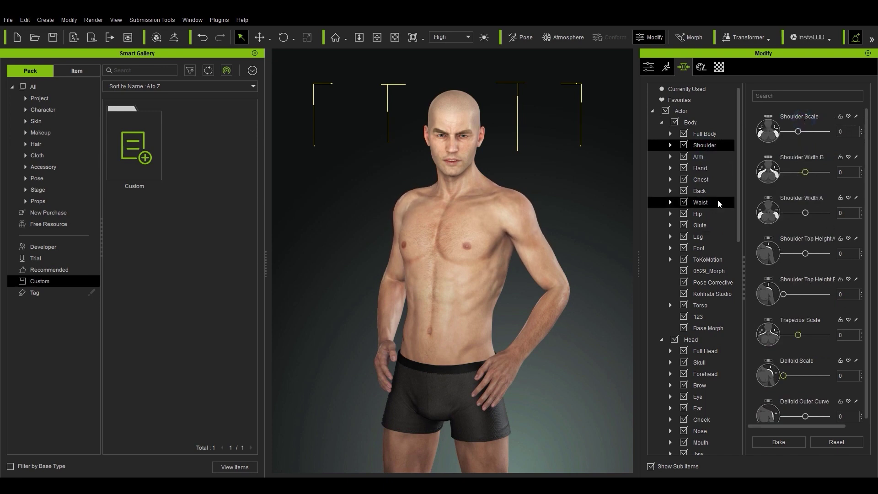
left_click(701, 180)
left_click_drag(800, 133, 796, 119)
mouse_move(798, 172)
left_mouse_down()
mouse_move(825, 167)
mouse_move(800, 168)
left_mouse_up()
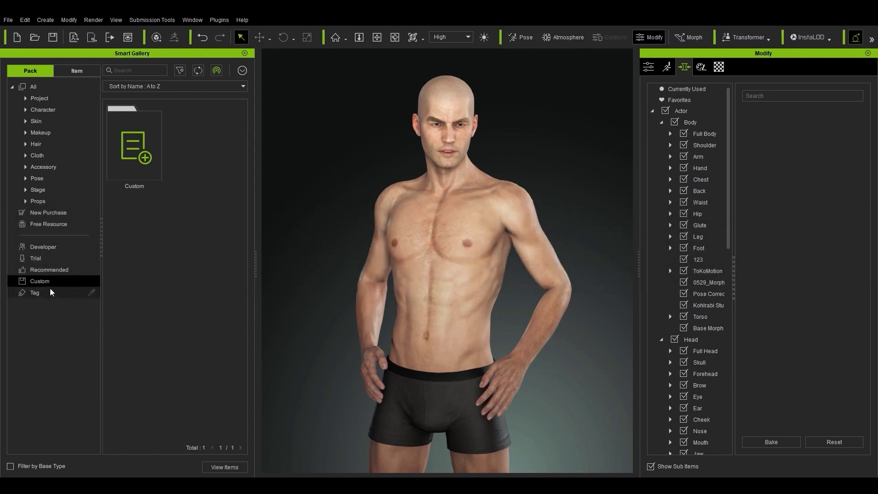
Create a custom Smart Gallery pack called 'Strong Man' and open it.
right_click(209, 140)
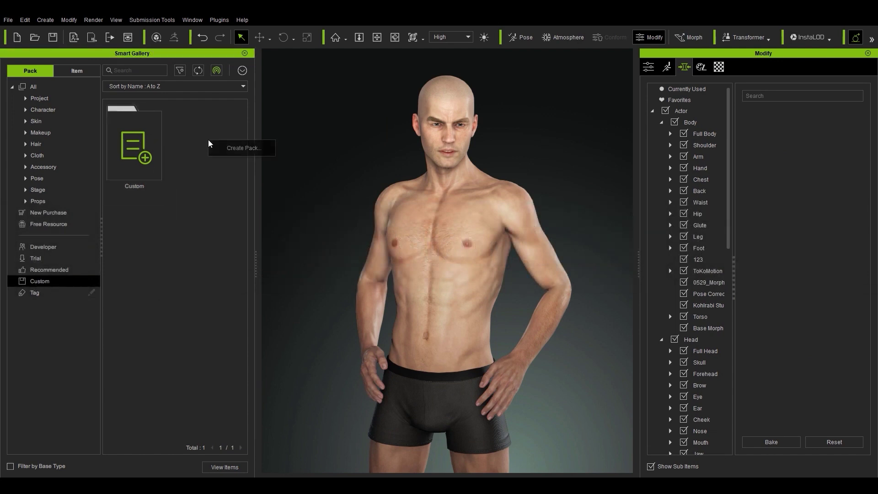
left_click(243, 148)
type("Strong Man")
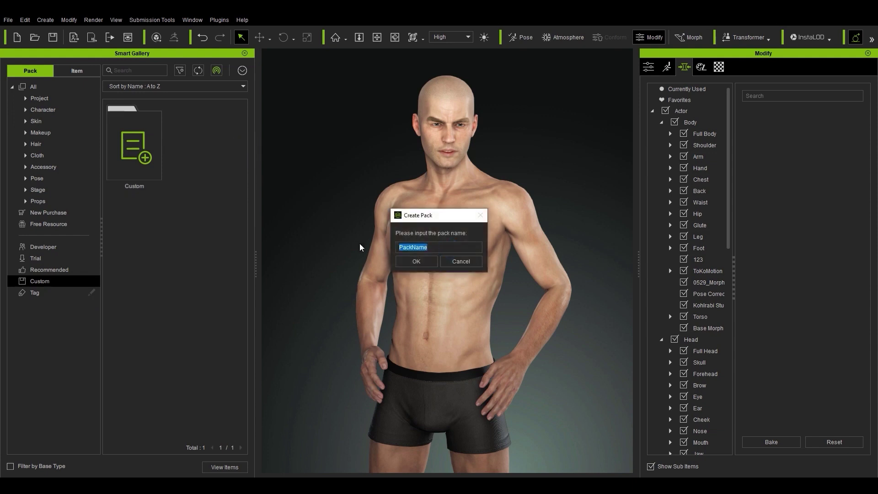
key("Return")
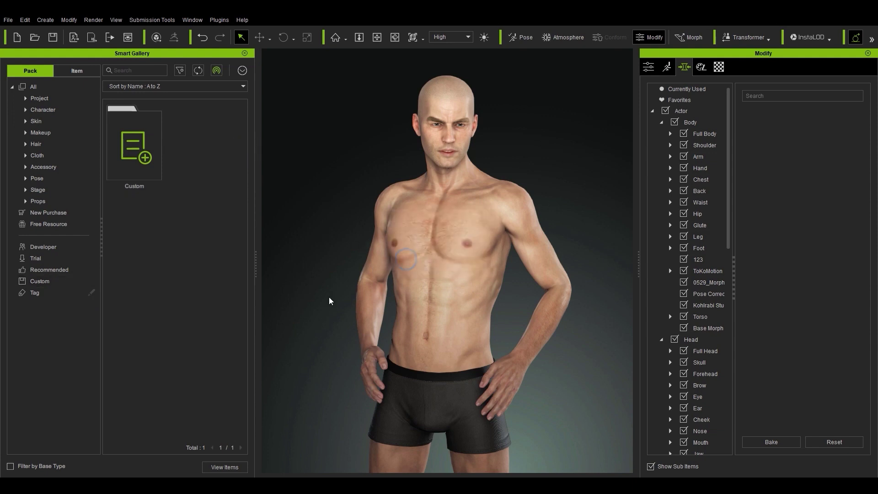
double_click(185, 139)
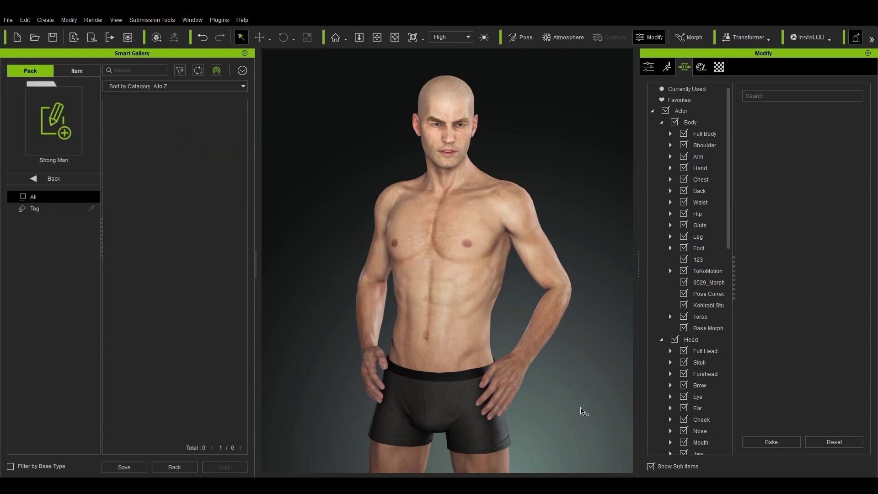
left_click(37, 22)
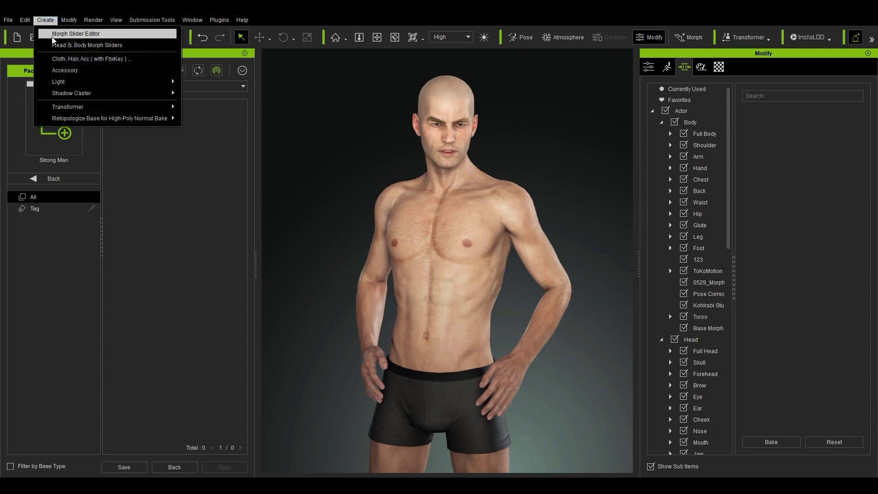
Create a morph slider named Johnson with Johnson.png as its thumbnail.
left_click(52, 36)
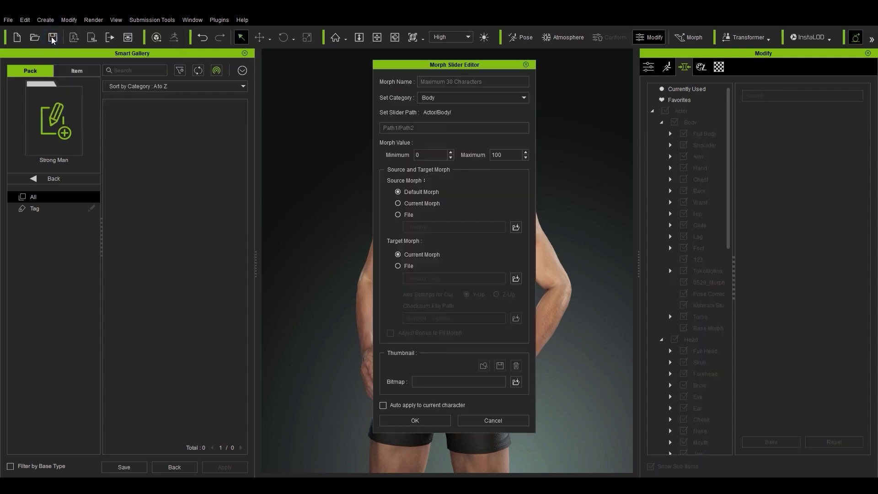
left_click_drag(448, 68, 327, 74)
type("Johnson")
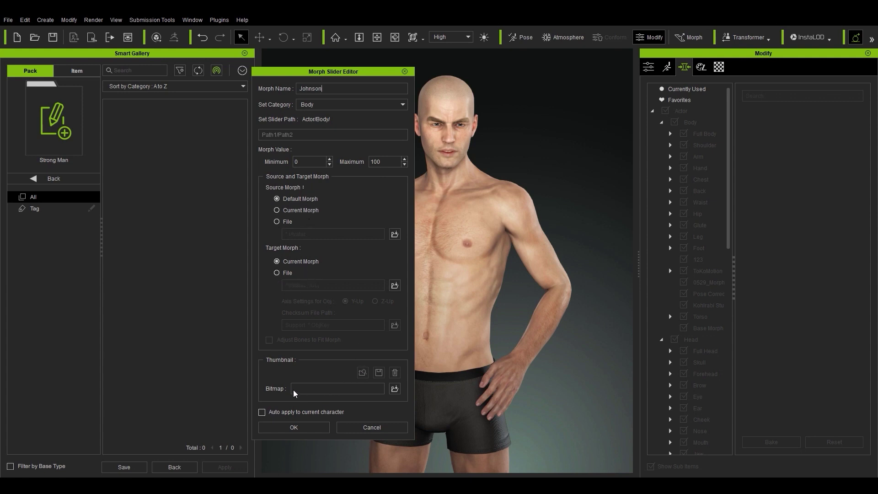
left_click(394, 388)
left_click(622, 403)
left_click(592, 418)
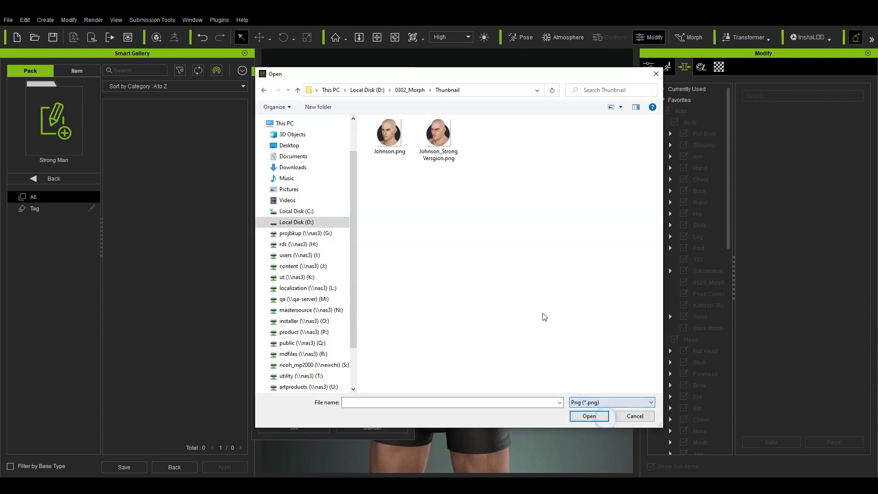
double_click(388, 143)
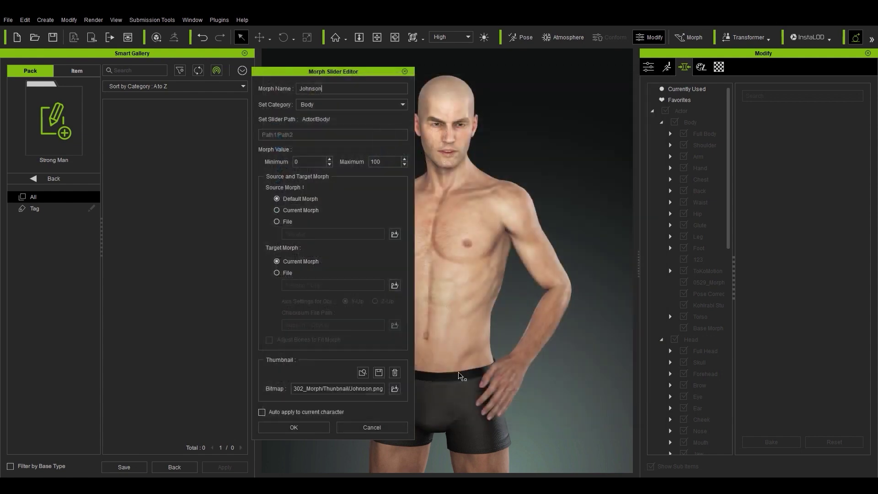
left_click(300, 429)
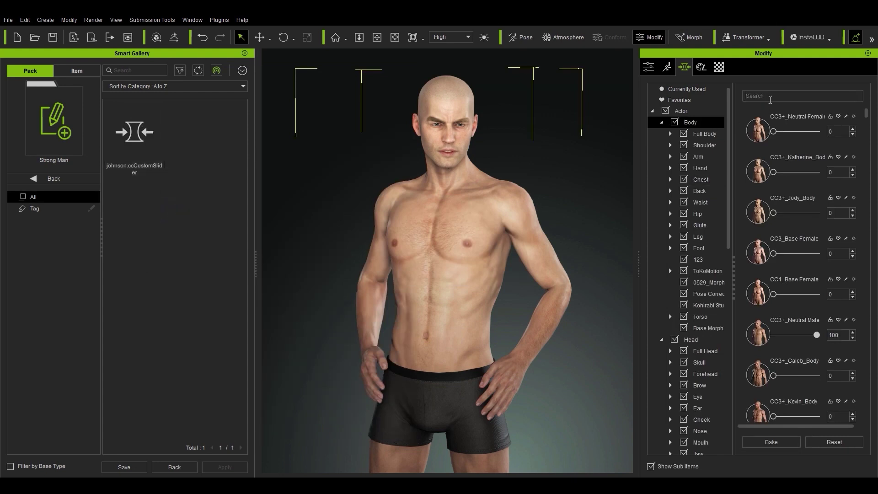
Load johnson.ccCustomSlider from the pack and drag the Johnson morph to 100.
type("JOHN")
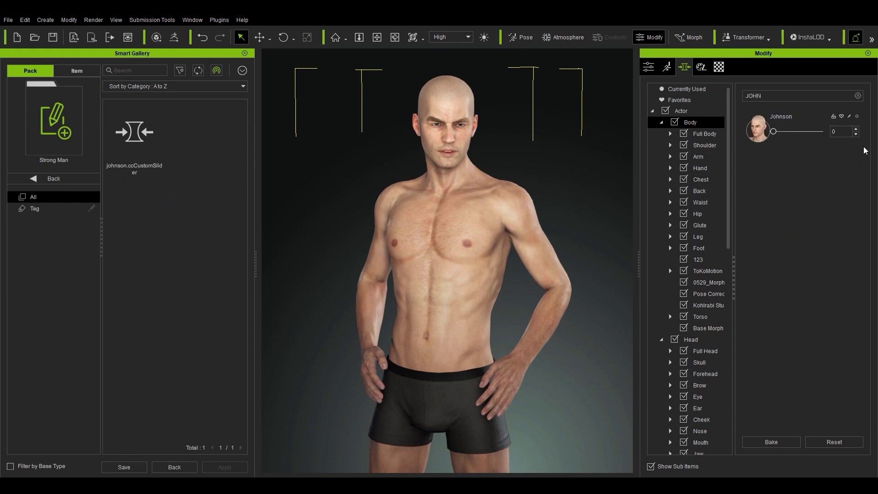
left_click(858, 96)
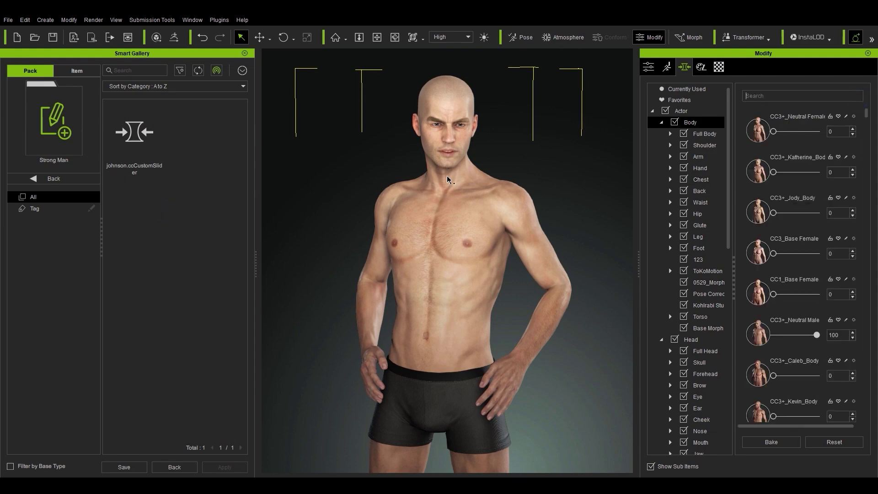
double_click(133, 144)
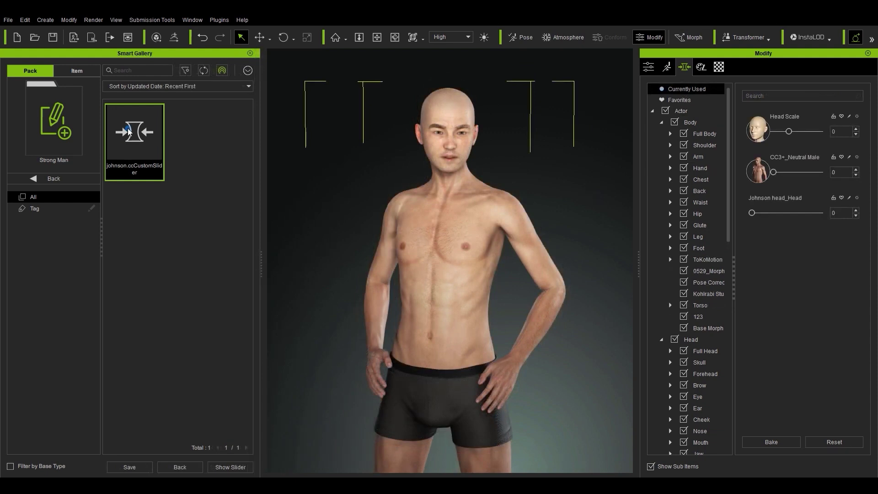
double_click(128, 130)
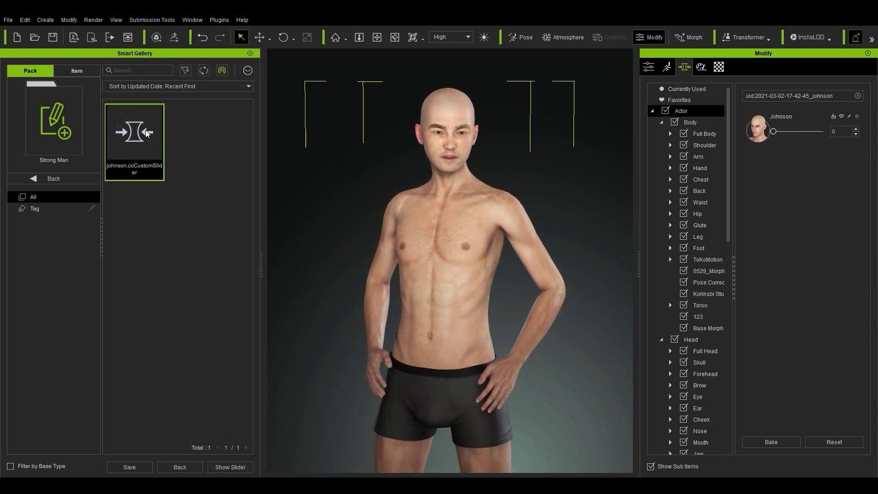
left_click_drag(773, 132, 866, 166)
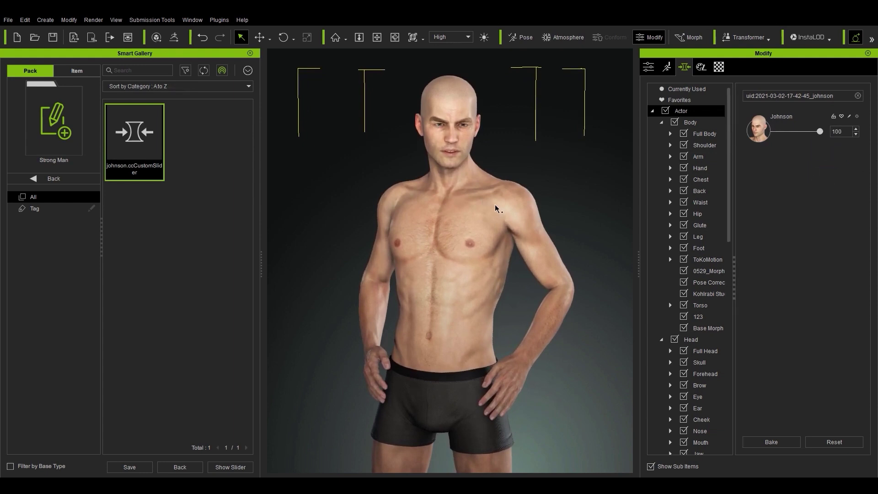
left_click(648, 67)
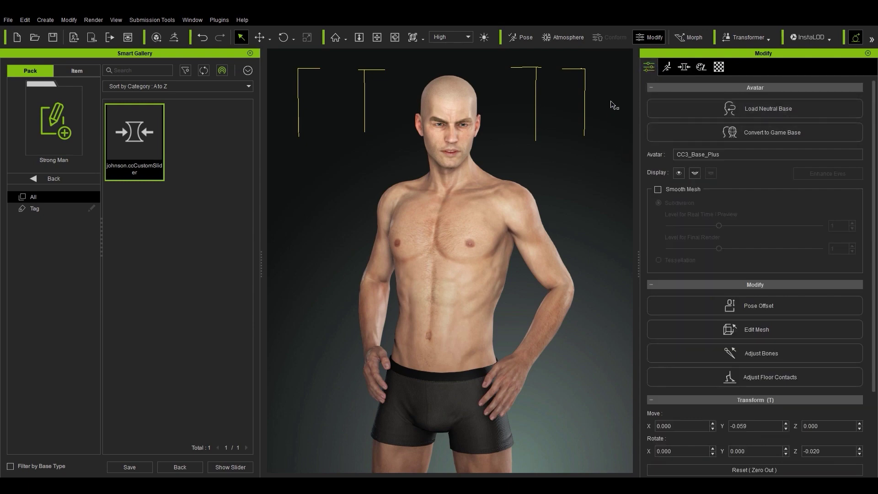
left_click(684, 67)
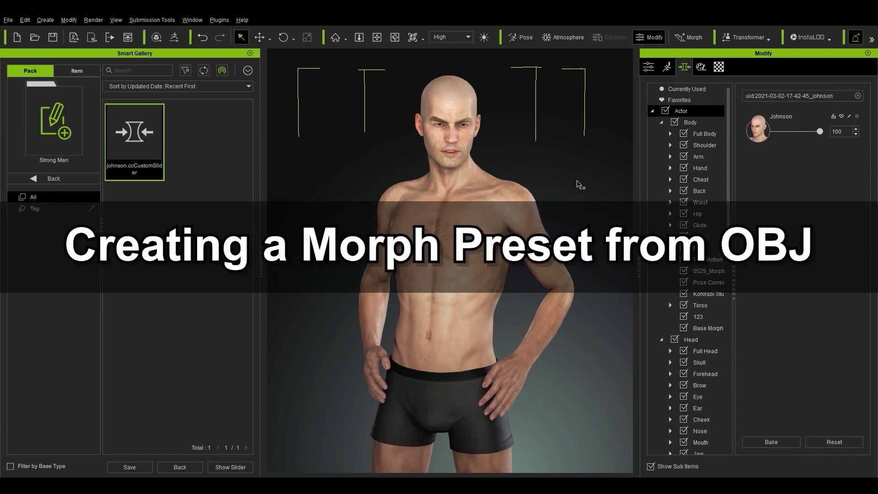
Open a new Morph Slider Editor, inspect the strong mesh in Maya, and enter the slider name.
left_click(48, 21)
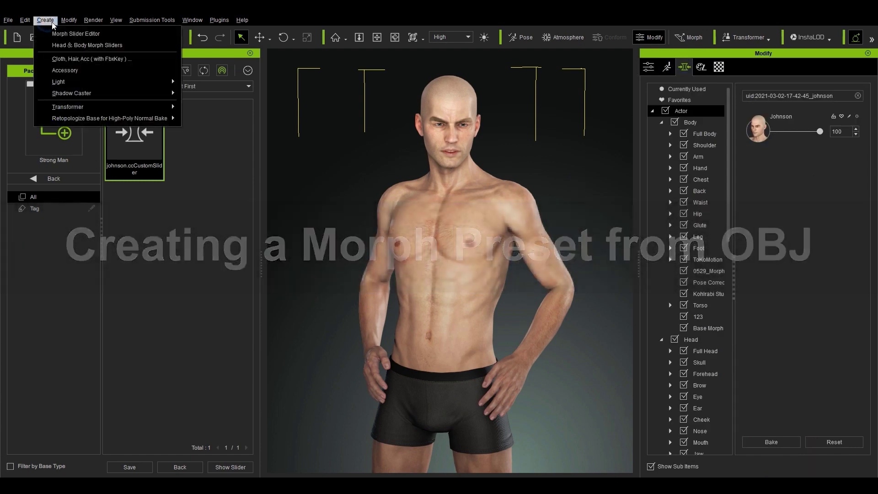
left_click(75, 35)
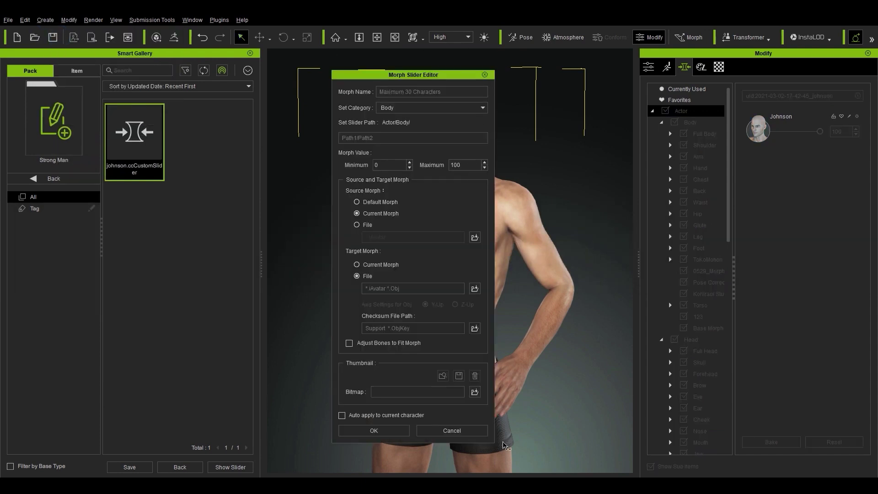
left_click(525, 450)
left_click_drag(507, 354, 334, 126, "alt")
left_click_drag(390, 356, 396, 334, "alt")
left_click(823, 16)
type("Johnson_Strong Ver")
Set the target morph file to Johnson_Strong Version.obj from D:\0302_Morph\Mesh.
left_click(475, 288)
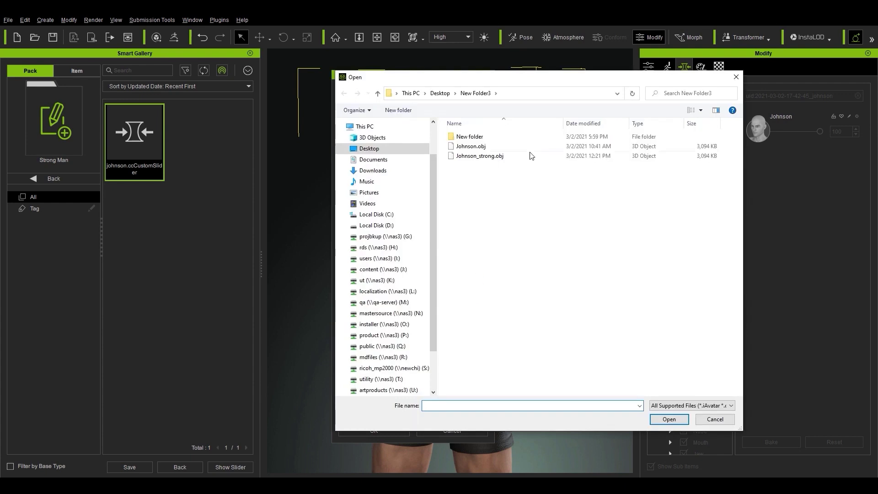
left_click(532, 94)
type("D:\\0302_Morph\\Mesh")
key("Return")
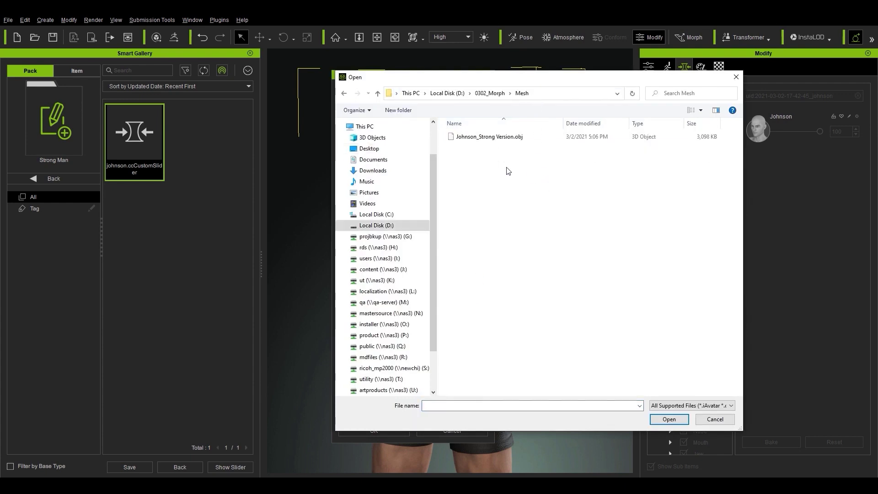
double_click(499, 136)
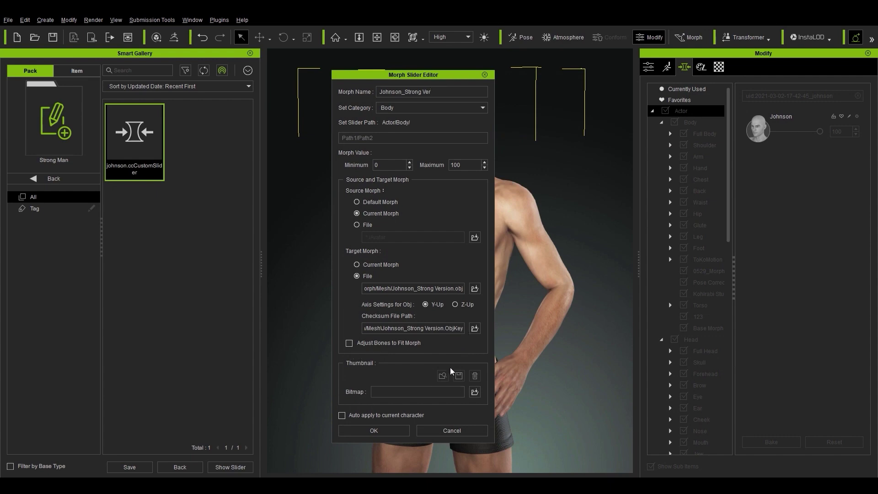
Use Johnson_Strong Versgion.png as the thumbnail and create the slider.
left_click(475, 393)
left_click(663, 406)
left_click(666, 422)
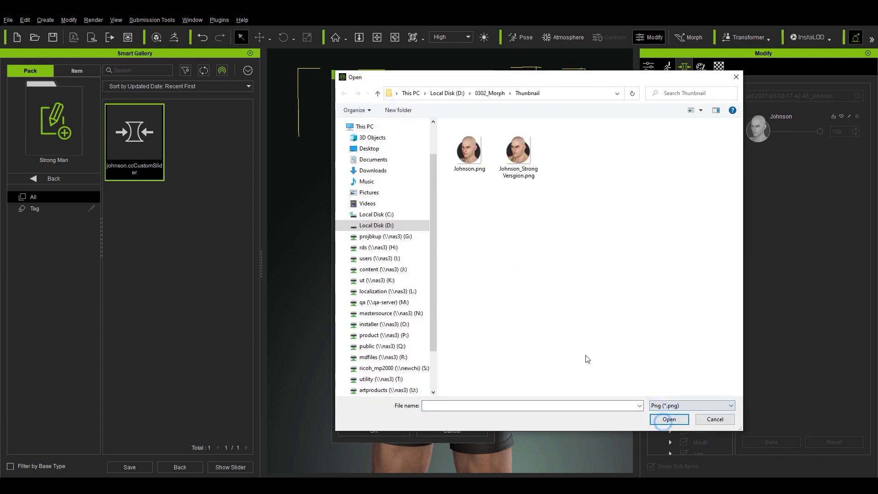
double_click(520, 156)
left_click(375, 431)
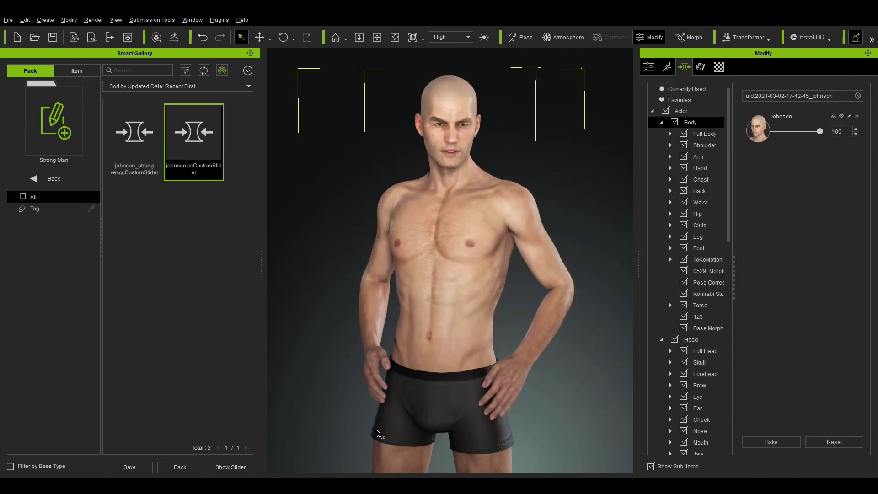
Load johnson_stronger.ccCustomSlider and set the Johnson_Strong Ver morph to 100.
left_click(227, 254)
left_click(134, 135)
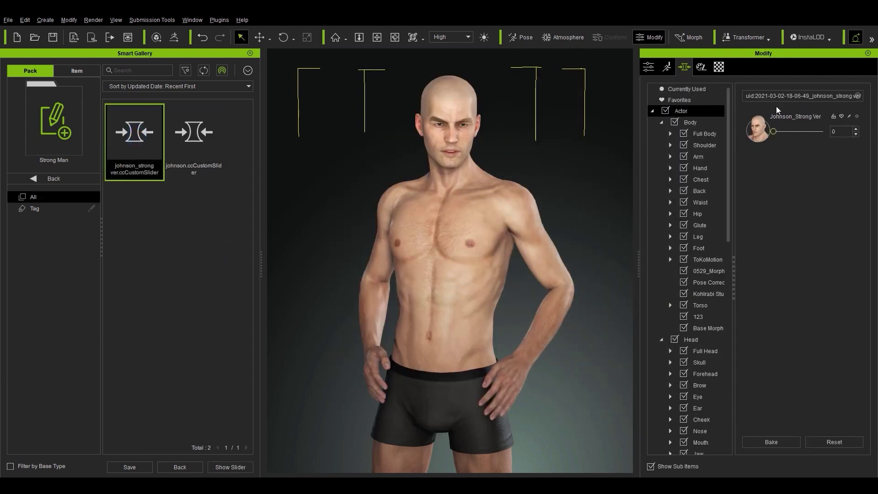
left_click_drag(773, 133, 838, 141)
scroll(570, 229, "down", 5)
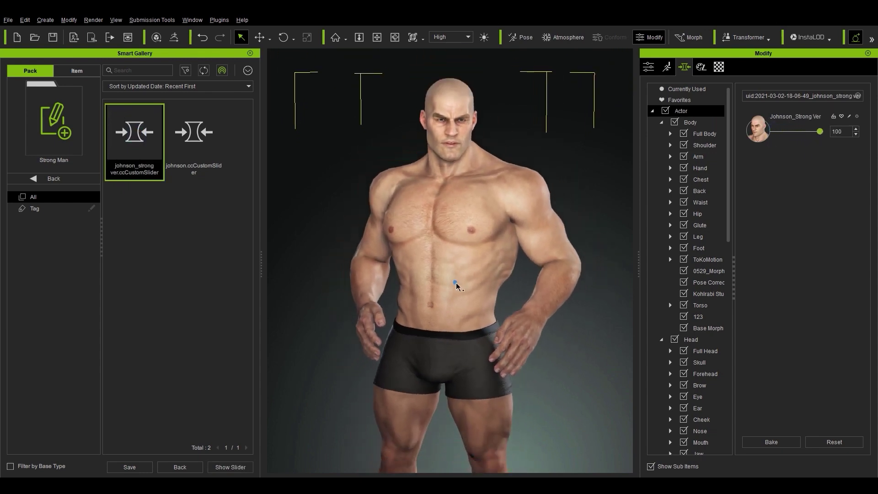
mouse_move(449, 288)
right_mouse_down()
mouse_move(522, 301)
mouse_move(441, 304)
right_mouse_up()
mouse_move(819, 135)
left_mouse_down()
mouse_move(780, 133)
mouse_move(820, 131)
left_mouse_up()
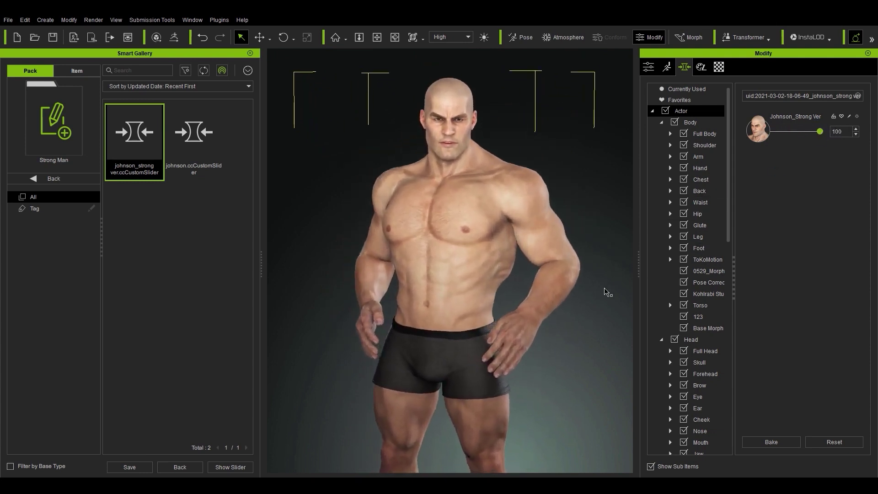
right_click(126, 132)
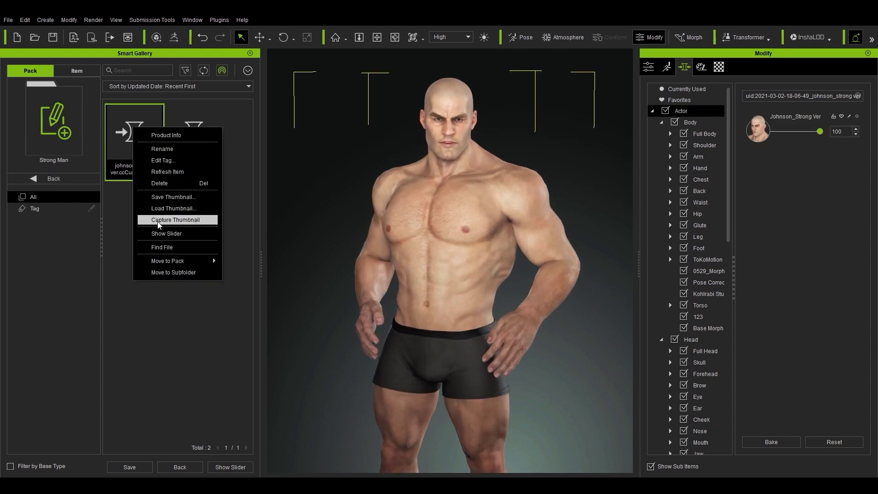
Frame the head and chest closely and capture it as the johnson_strong thumbnail.
left_click(303, 190)
scroll(310, 173, "up", 5)
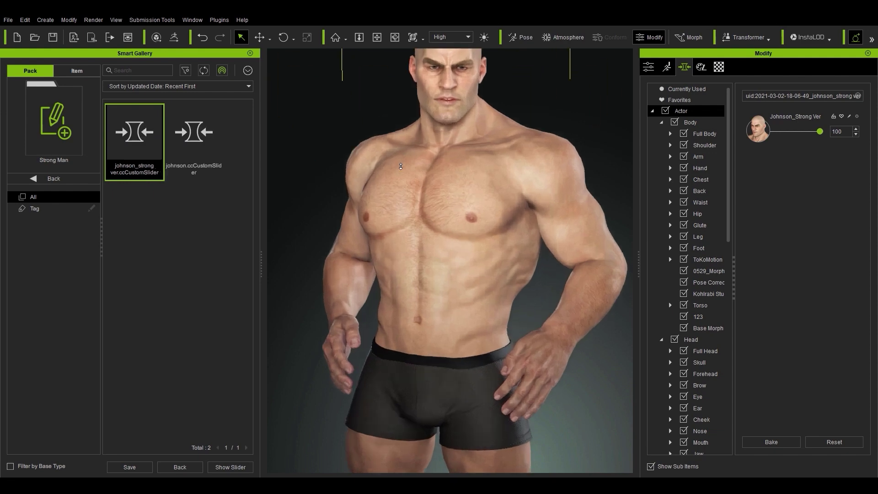
scroll(374, 184, "up", 4)
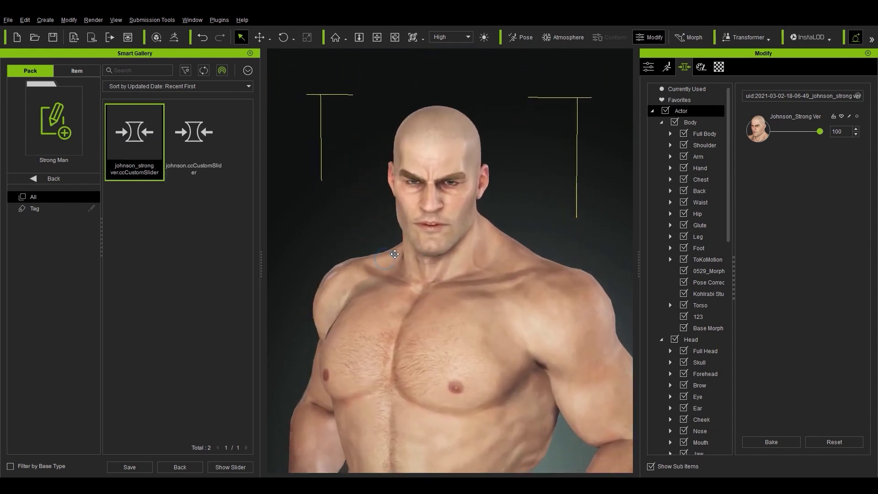
right_click(127, 141)
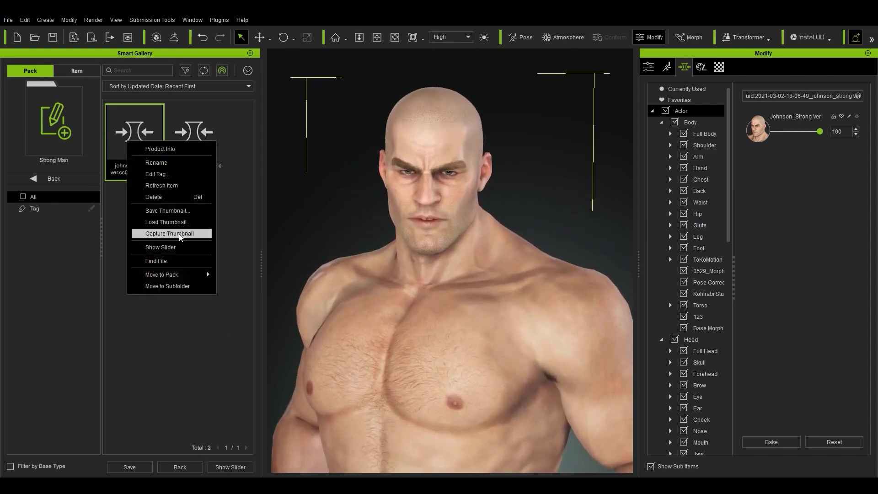
left_click(180, 235)
middle_click_drag(374, 278, 277, 323)
right_click(131, 142)
left_click(193, 232)
middle_click_drag(297, 261, 366, 269)
right_click(130, 154)
left_click(186, 245)
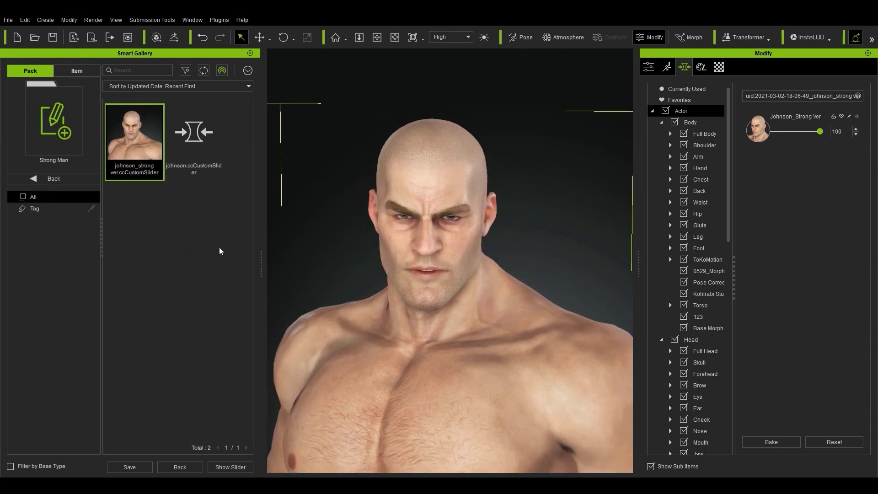
Turn the strong morph down to 0 and capture the slim character as johnson's thumbnail.
left_click_drag(818, 132, 770, 133)
middle_click_drag(652, 204, 502, 212)
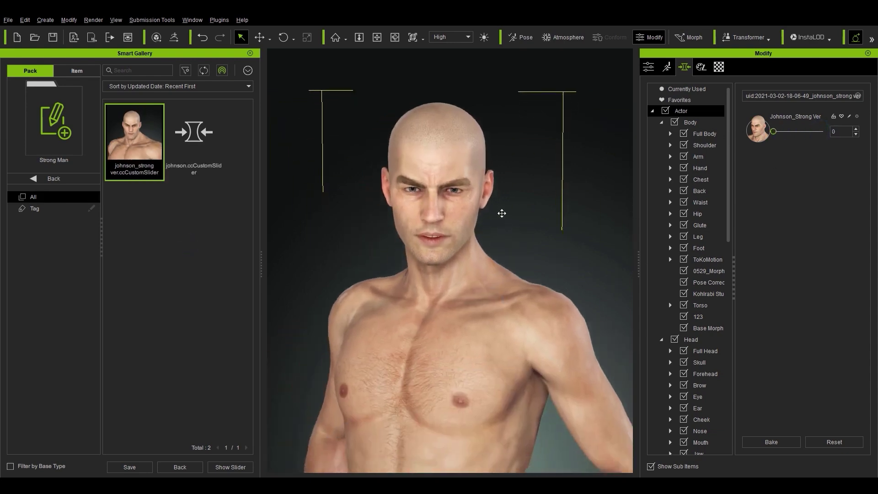
right_click(186, 133)
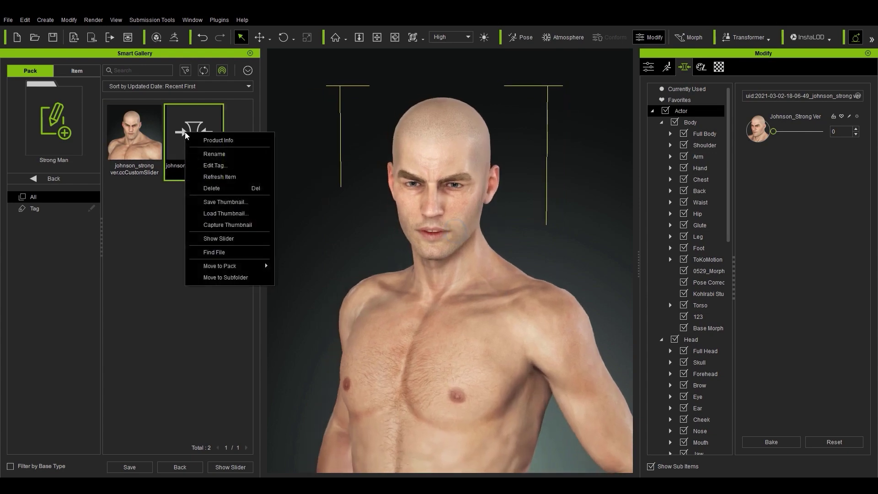
left_click(239, 226)
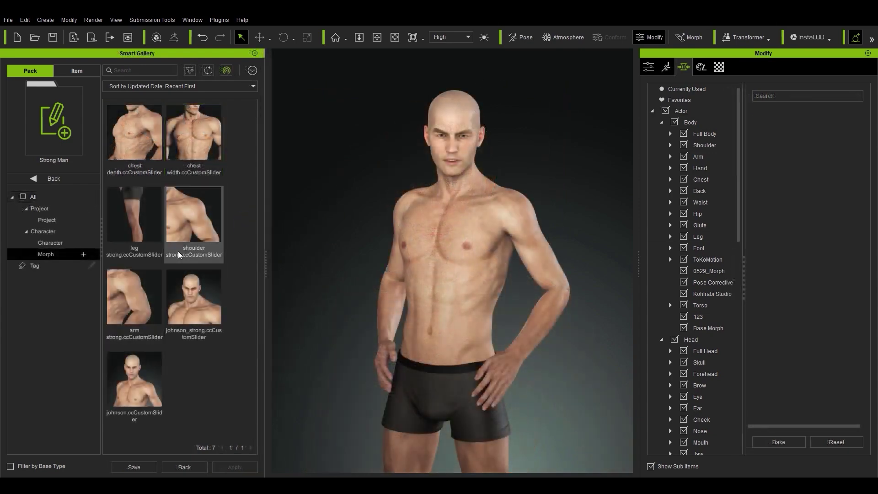
left_click(136, 135)
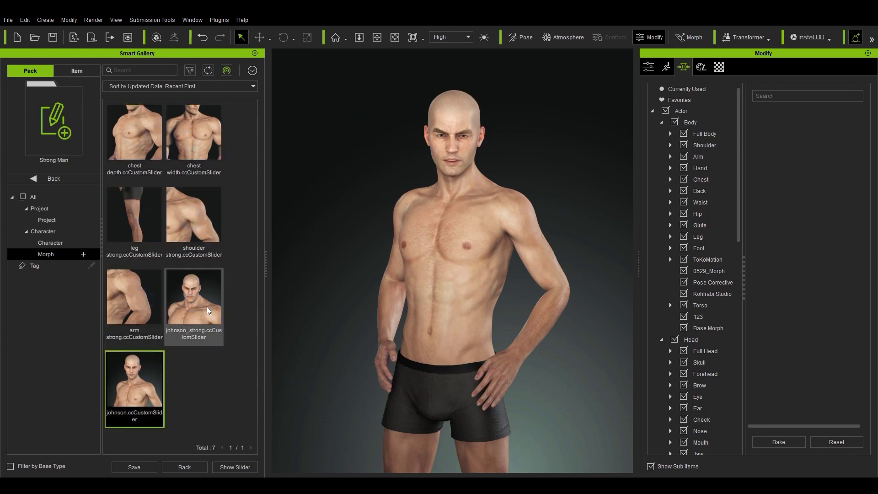
left_click(127, 139)
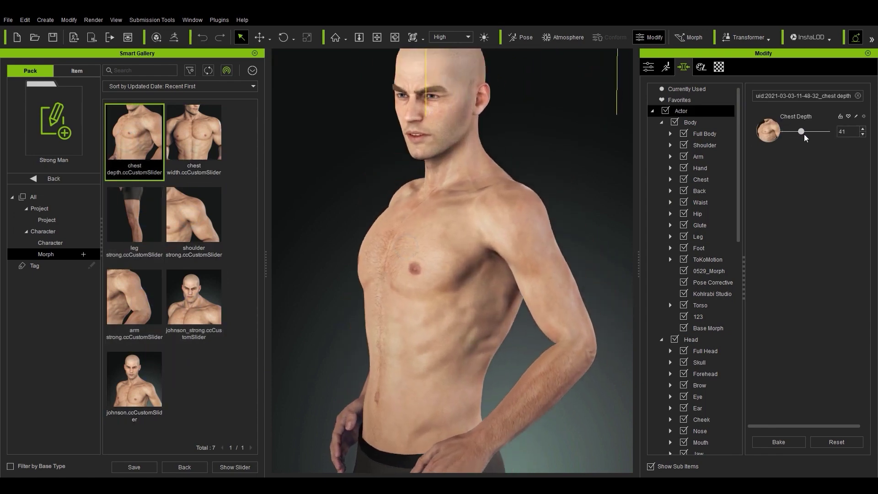
left_click(193, 146)
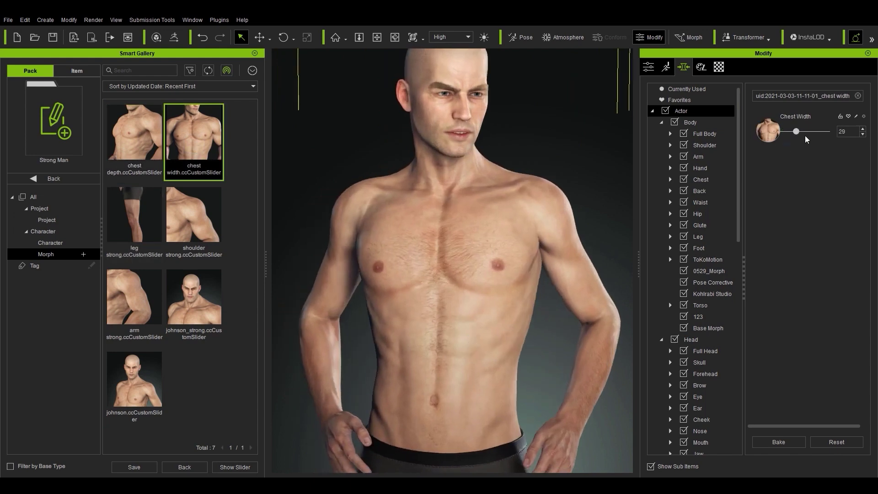
left_click(194, 215)
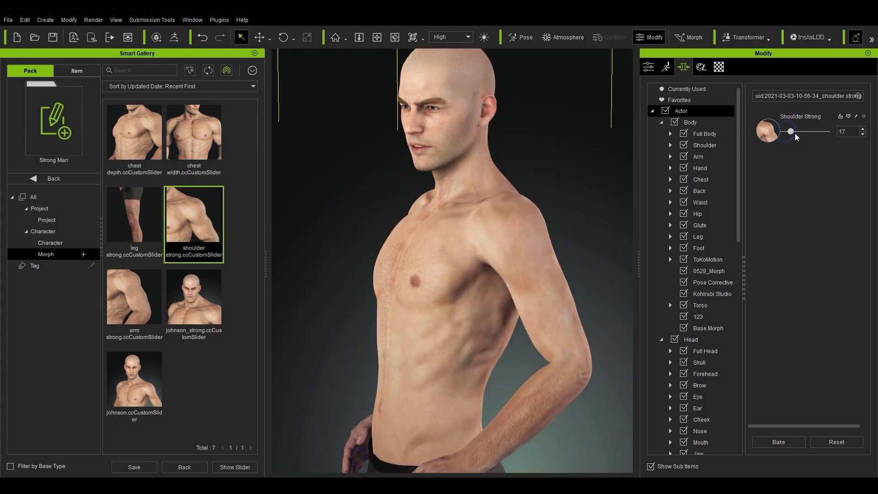
left_click(147, 227)
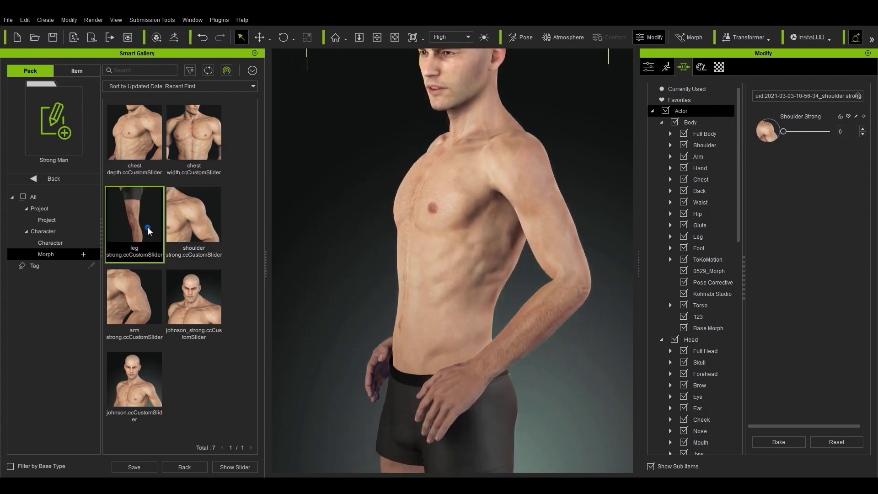
mouse_move(784, 131)
left_mouse_down()
mouse_move(815, 144)
mouse_move(791, 146)
left_mouse_up()
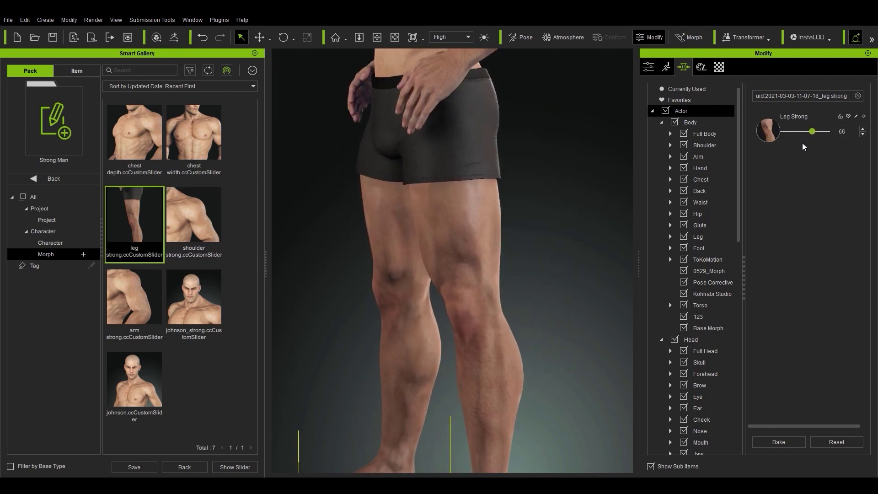
left_click(515, 289)
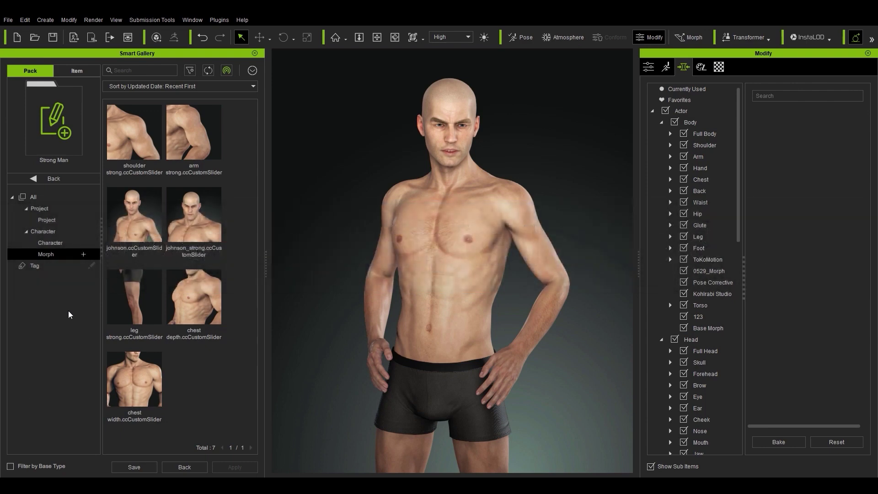
left_click(84, 255)
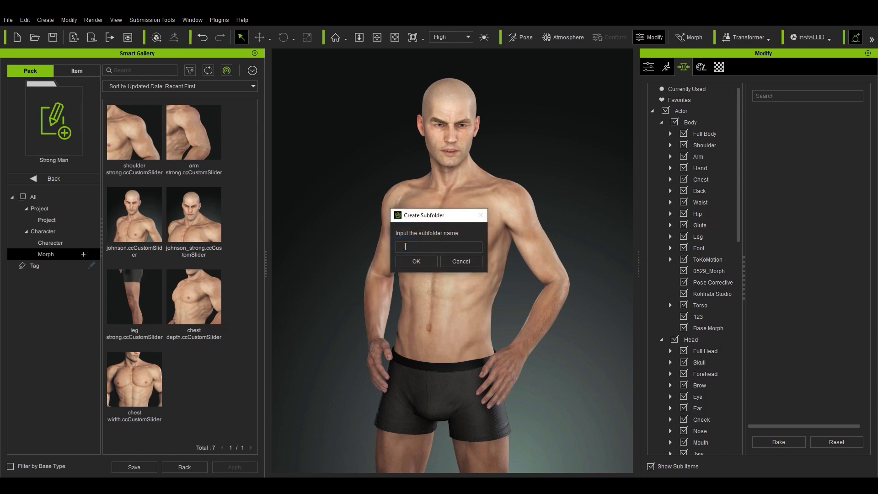
Move the chest depth and chest width sliders into the new Chest subfolder.
left_click(423, 265)
left_click(201, 315)
left_click(157, 378, "ctrl")
right_click(142, 377)
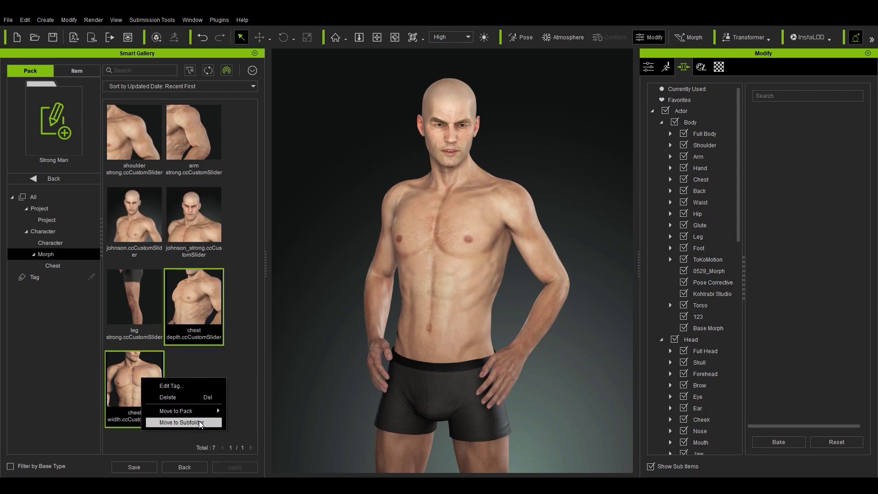
left_click(213, 423)
left_click(503, 208)
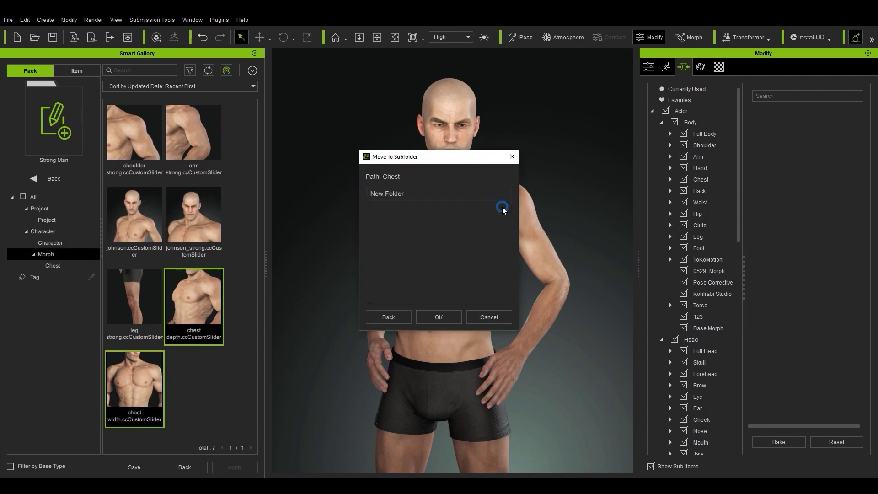
left_click(436, 317)
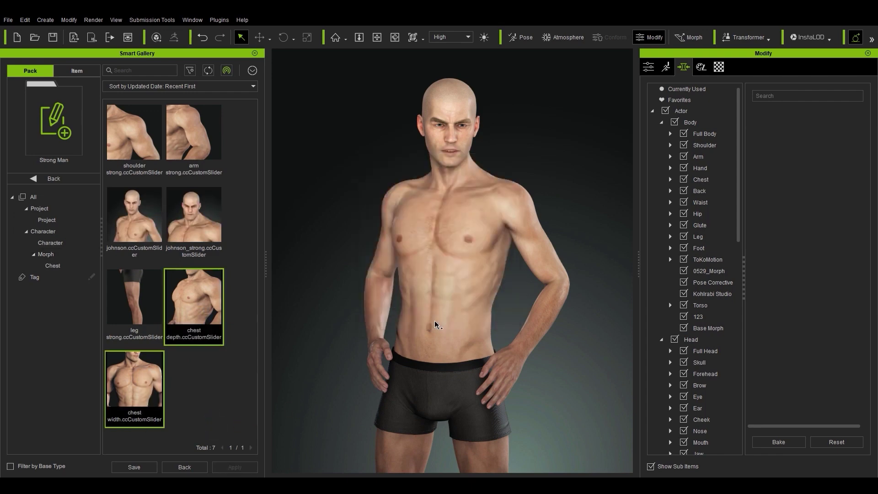
left_click(52, 265)
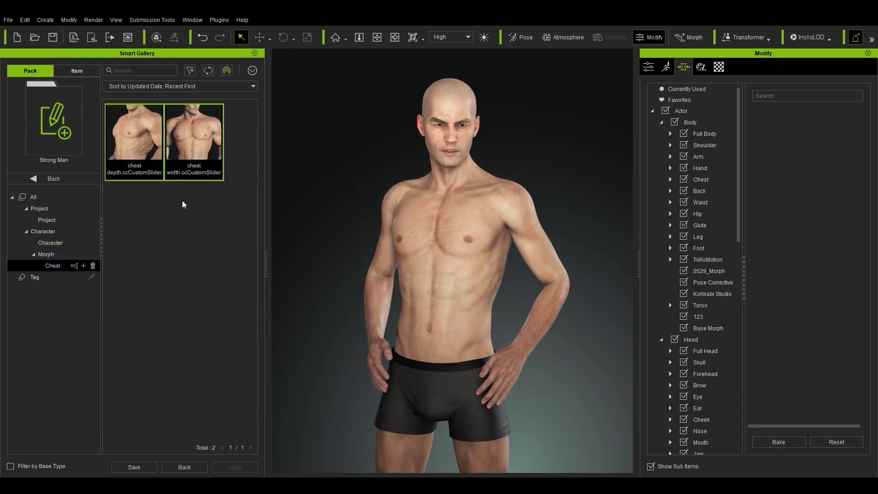
left_click(46, 254)
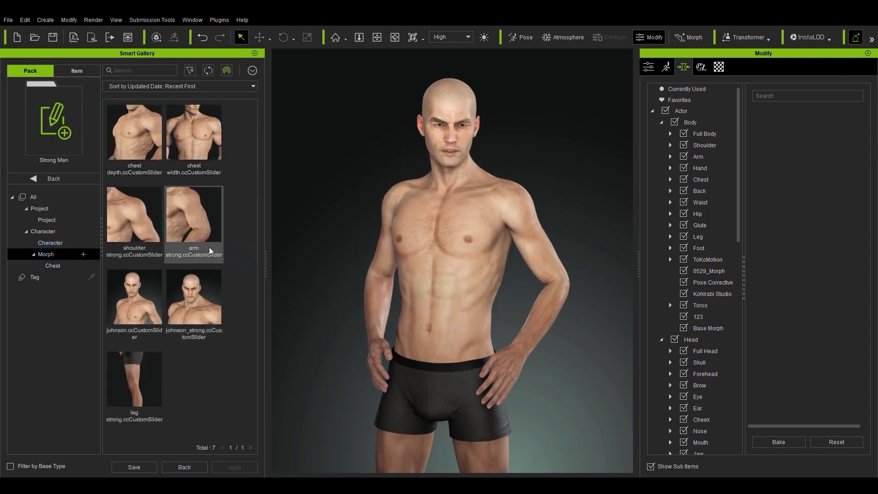
Move the arm strong and shoulder strong sliders into a new Arm_Shoulder subfolder.
left_click(202, 228)
left_click(122, 214, "ctrl")
right_click(122, 215)
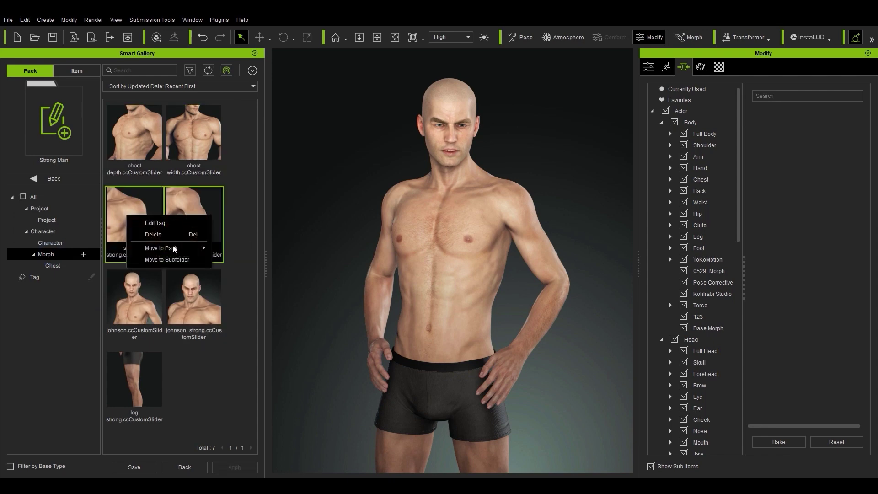
left_click(166, 263)
left_click(392, 194)
type("Arm_Shoulder")
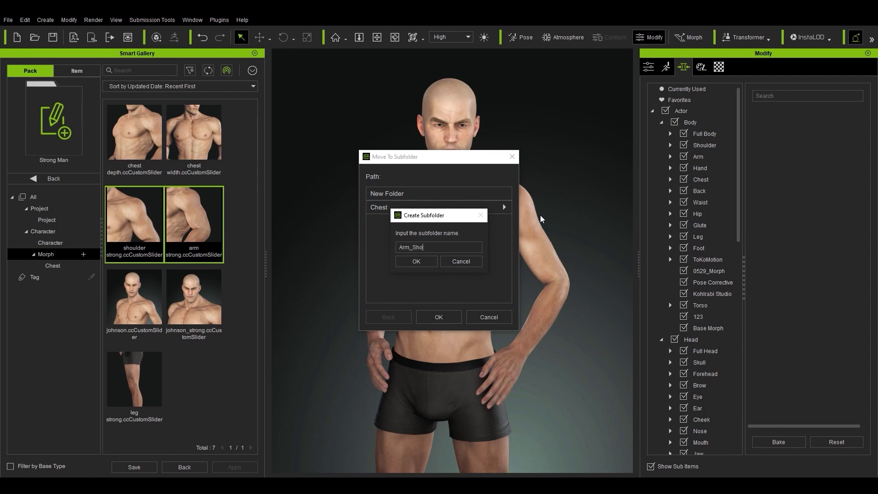
left_click(417, 261)
left_click(503, 208)
left_click(449, 318)
left_click(58, 266)
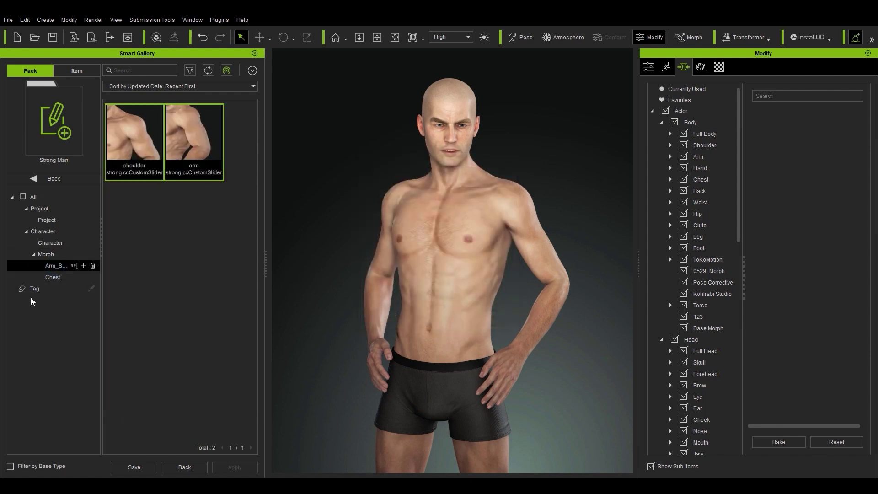
left_click(53, 253)
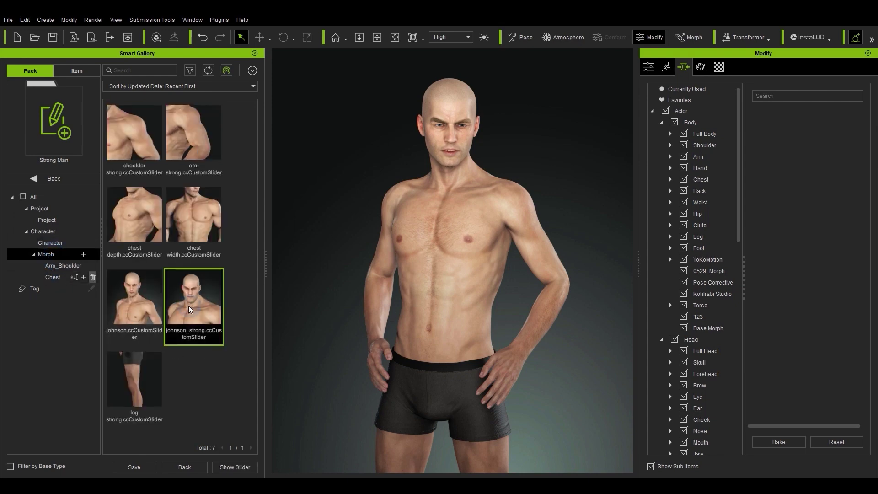
Move both johnson sliders into a new Full Body subfolder.
left_click(139, 301, "ctrl")
right_click(139, 300)
left_click(183, 345)
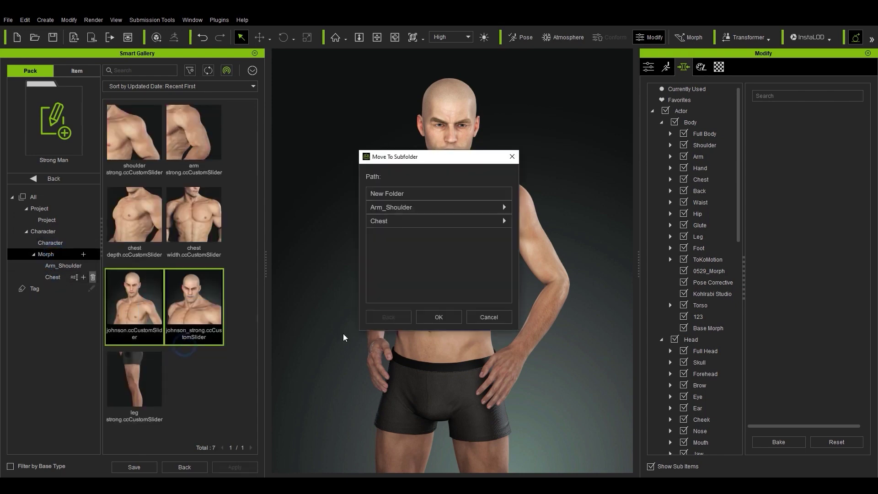
left_click(443, 193)
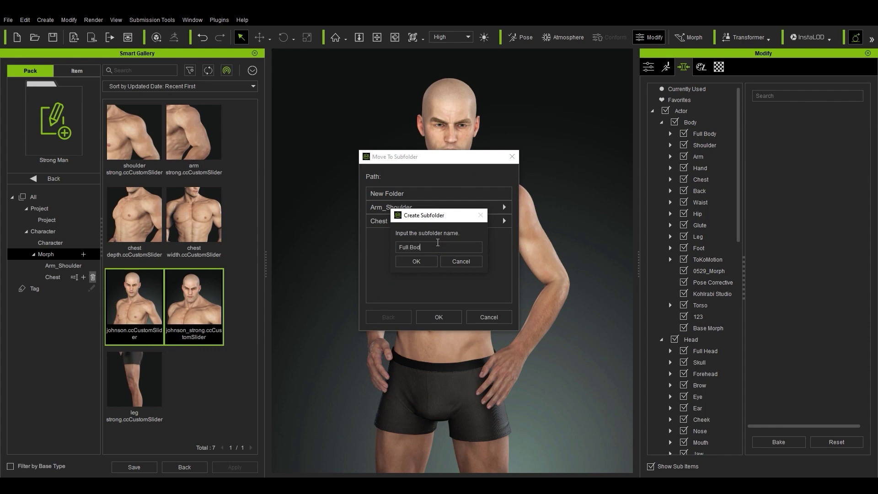
left_click(416, 262)
left_click(504, 235)
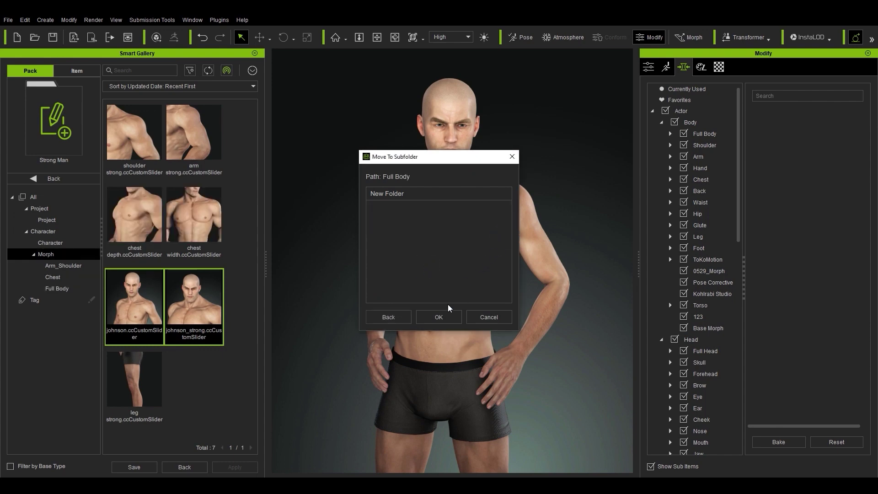
left_click(428, 317)
left_click(53, 288)
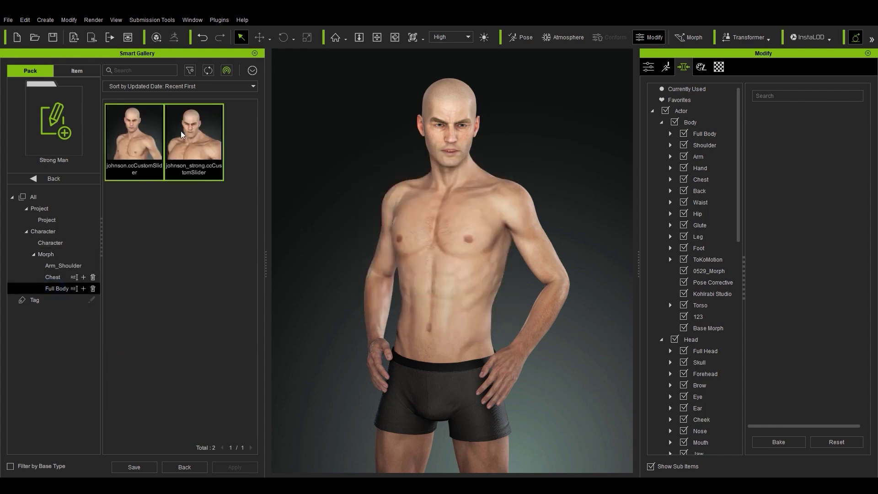
left_click(47, 252)
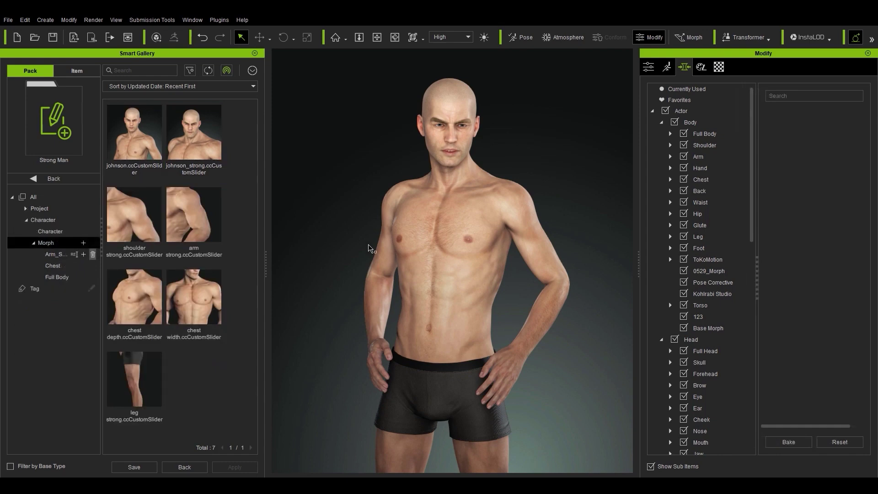
Set Chest Width to 62 and Chest Depth to 44.
left_click(177, 300)
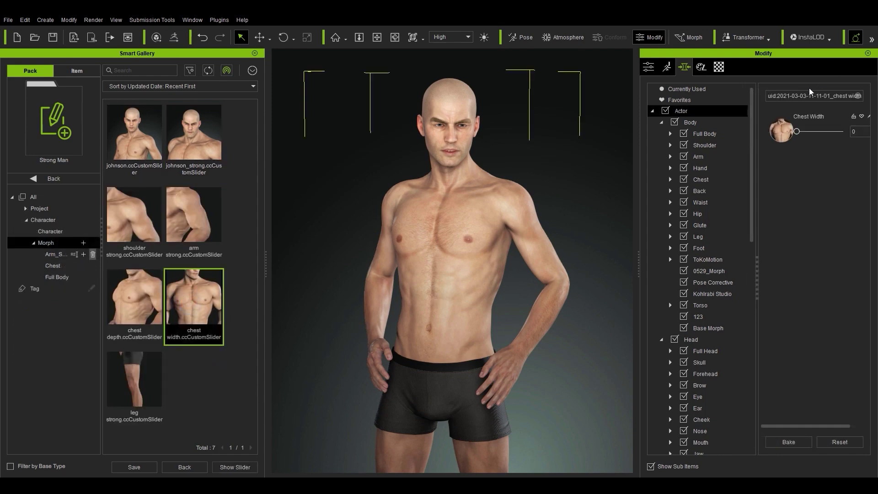
left_click_drag(799, 134, 824, 133)
scroll(504, 216, "up", 3)
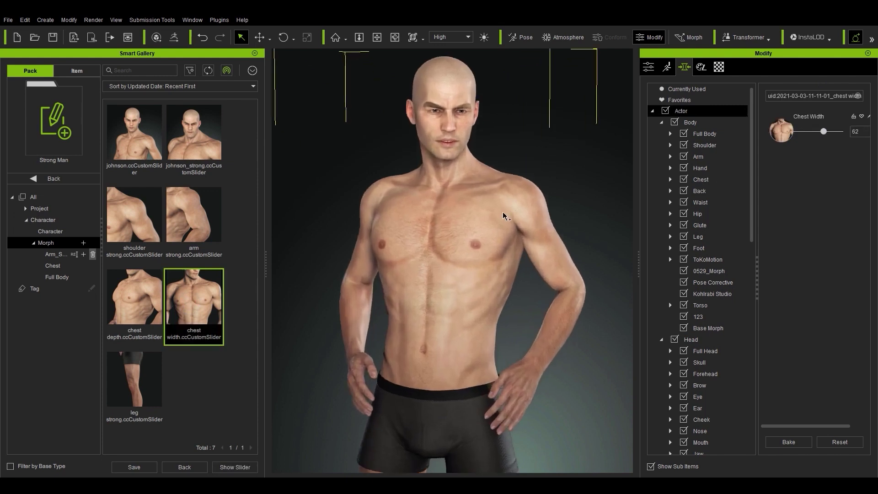
left_click(135, 297)
left_click_drag(797, 131, 817, 134)
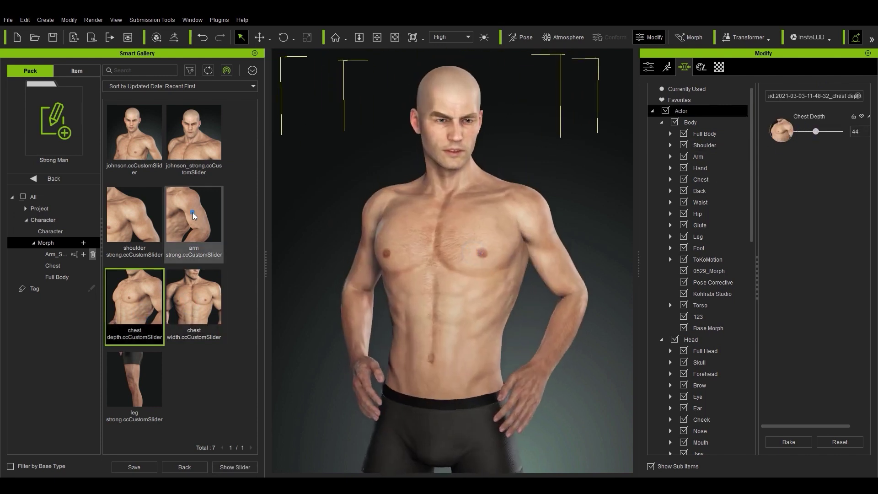
Set Arm strong to 52 and Shoulder Strong to 26, then list the currently used sliders.
left_click(193, 212)
mouse_move(801, 131)
left_mouse_down()
mouse_move(820, 133)
mouse_move(811, 135)
left_mouse_up()
left_click(135, 215)
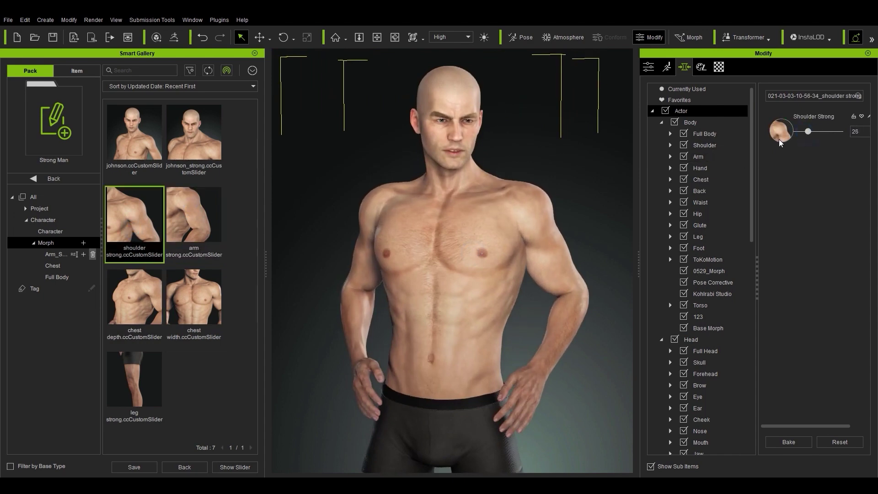
left_click(503, 255)
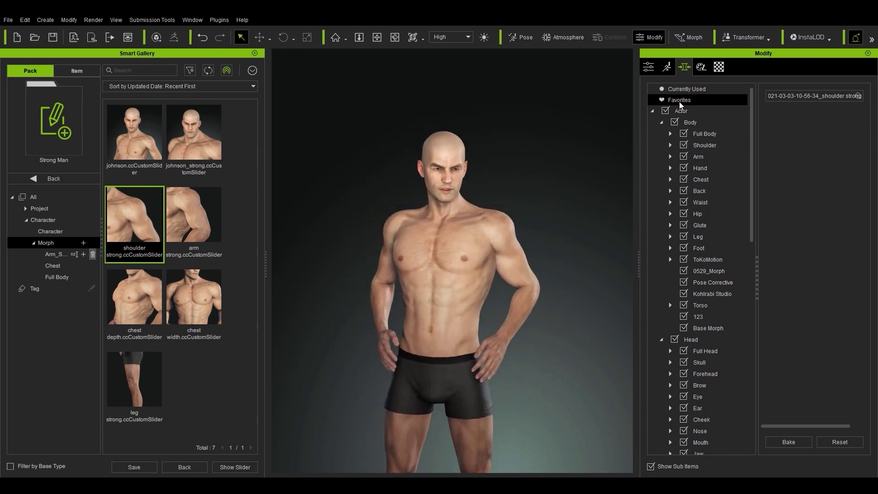
left_click(687, 89)
left_click(859, 96)
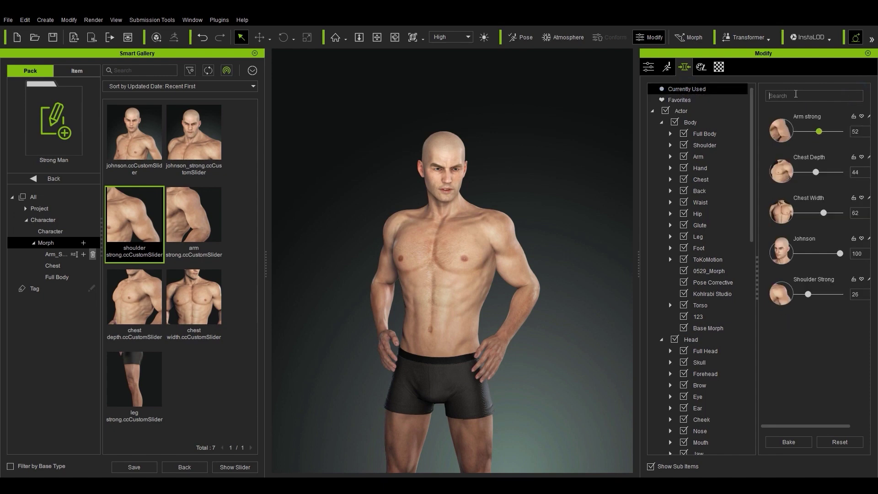
scroll(554, 320, "up", 2)
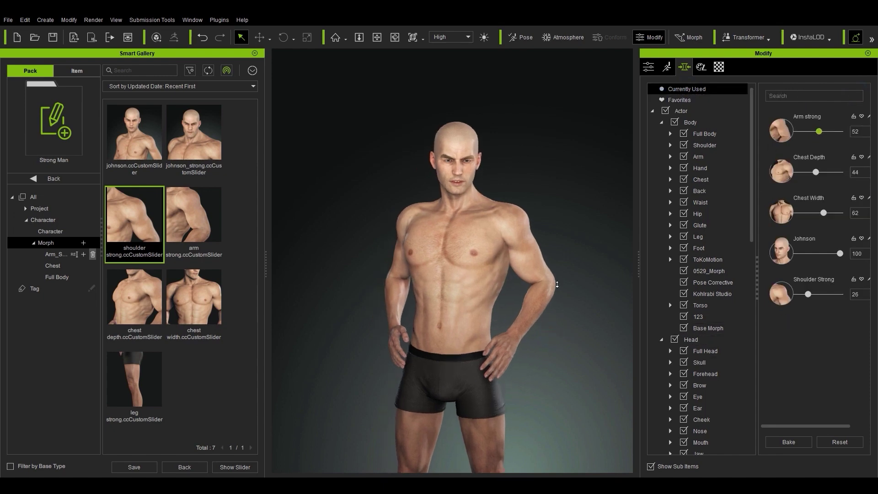
scroll(557, 285, "up", 2)
left_click(134, 467)
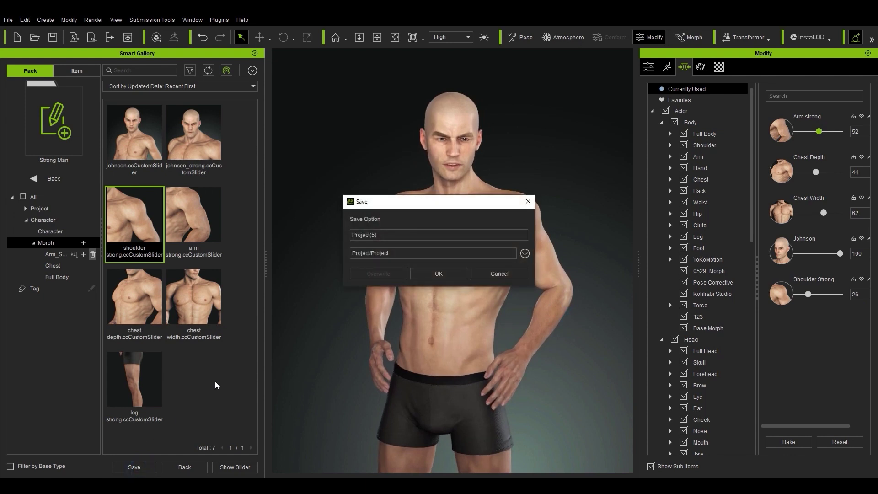
Save the body as 'Inverted Triangle Shape' under Character > Full Body Morph & Skin.
left_click(525, 253)
mouse_move(560, 277)
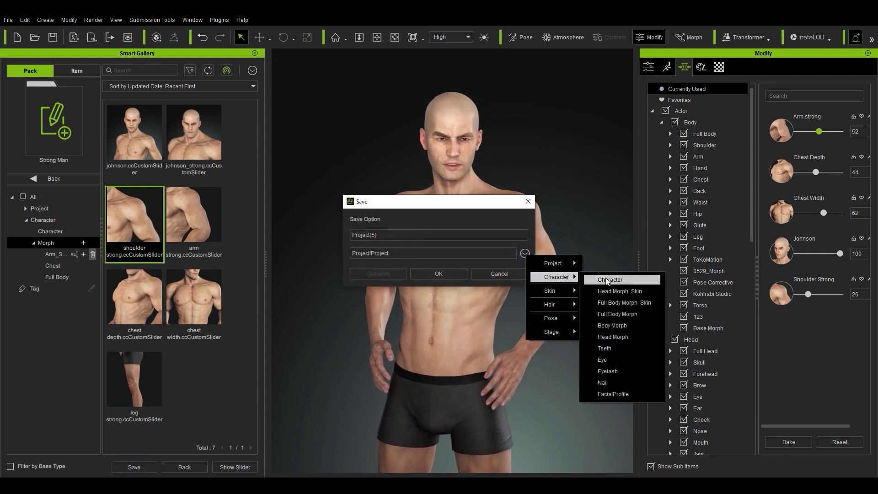
left_click(594, 302)
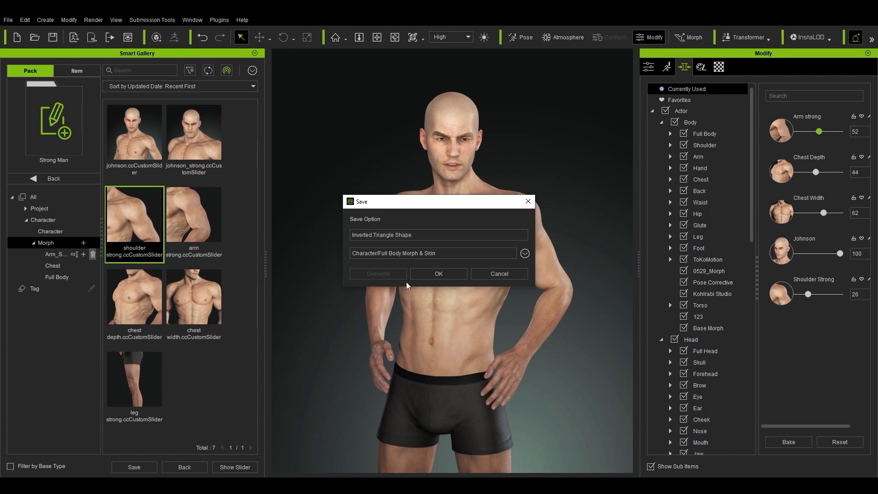
left_click(428, 276)
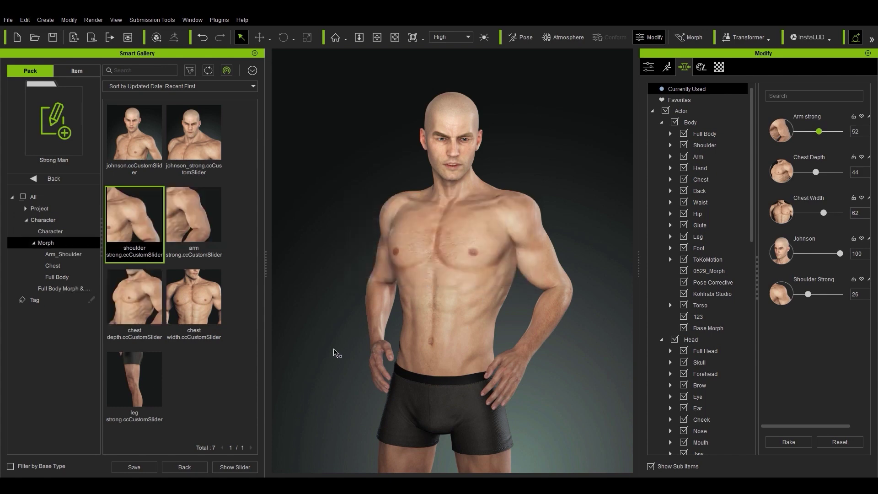
Capture a chest close-up as the preset's thumbnail and reset Chest Depth to 0.
left_click(34, 243)
left_click(47, 255)
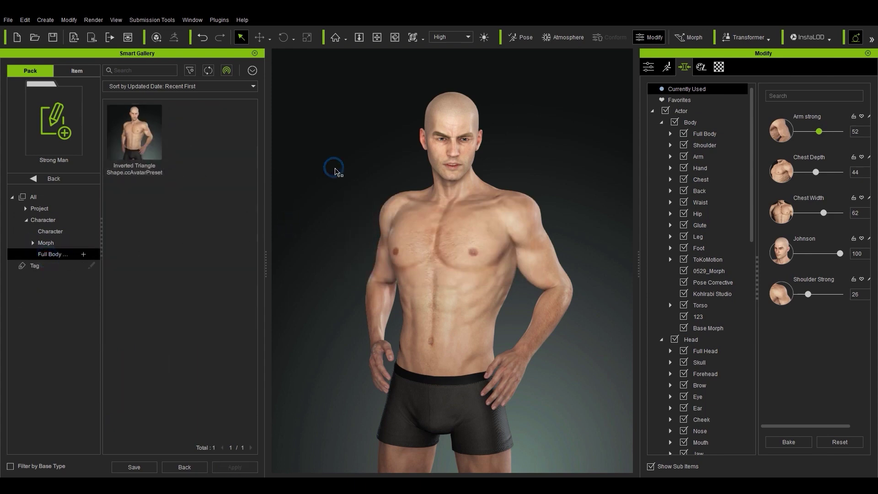
scroll(353, 194, "up", 5)
scroll(355, 216, "up", 3)
right_click(151, 141)
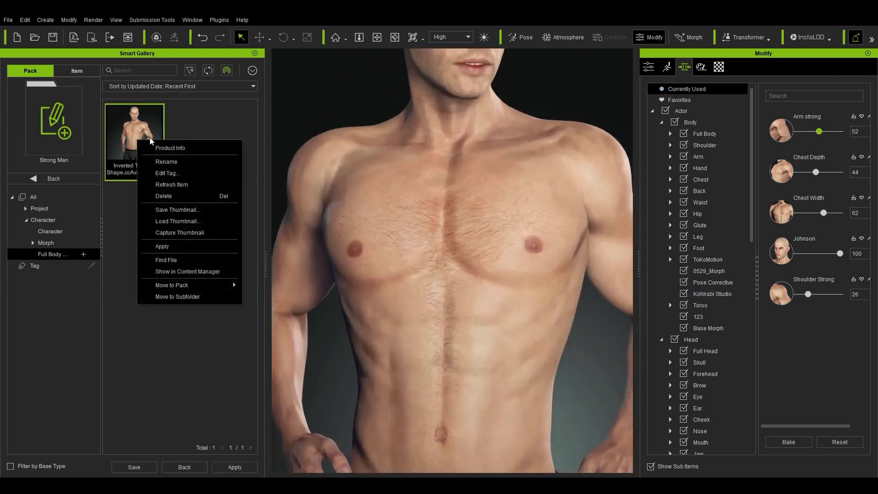
left_click(200, 231)
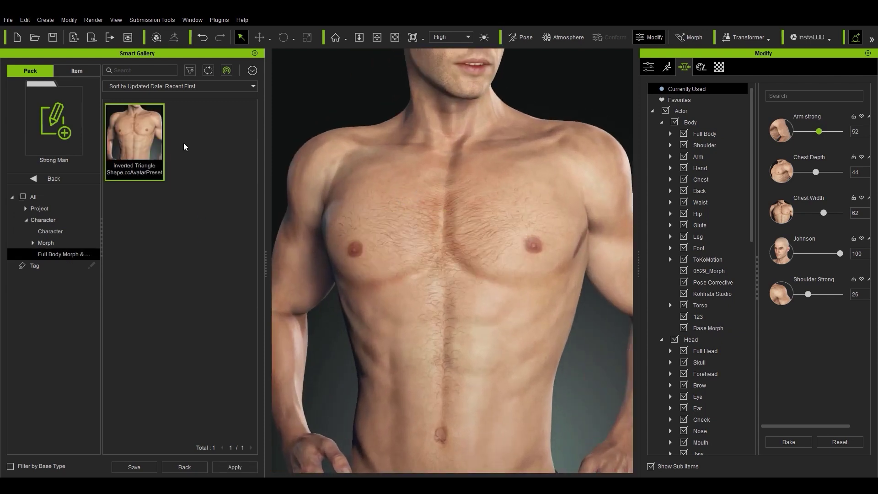
scroll(446, 253, "down", 5)
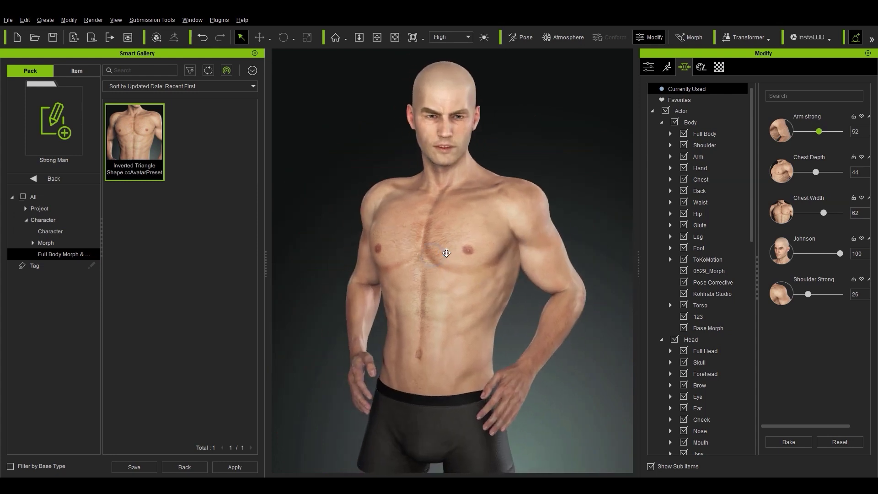
left_click_drag(816, 172, 796, 173)
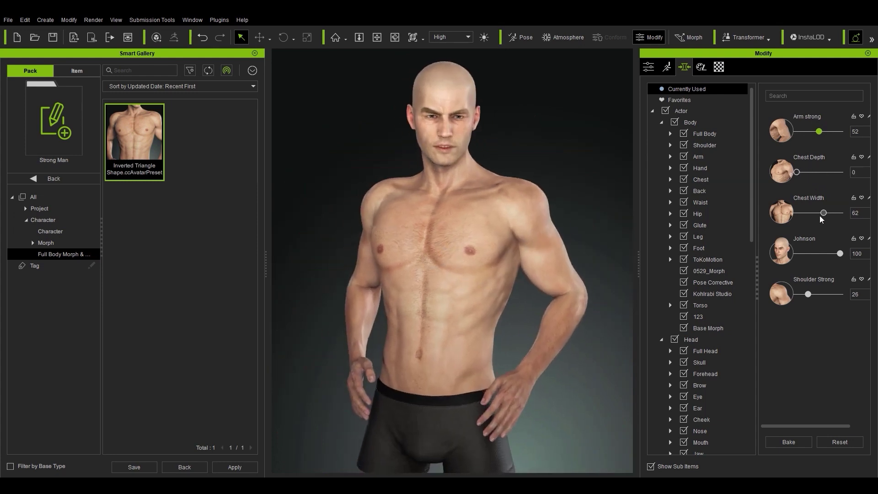
Zero Chest Width and save the shape as Full Body Morph & Skin preset 'Arm Strong Avatarpreset'.
left_click_drag(824, 213, 795, 214)
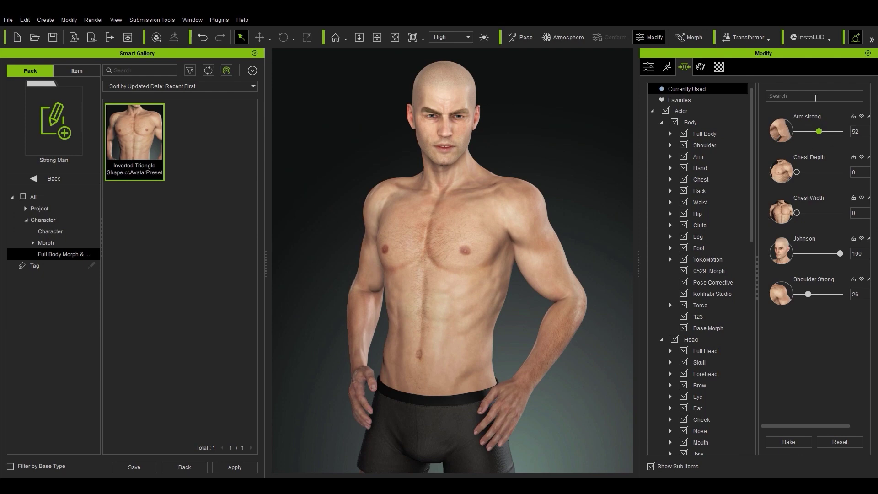
left_click(684, 88)
left_click(696, 88)
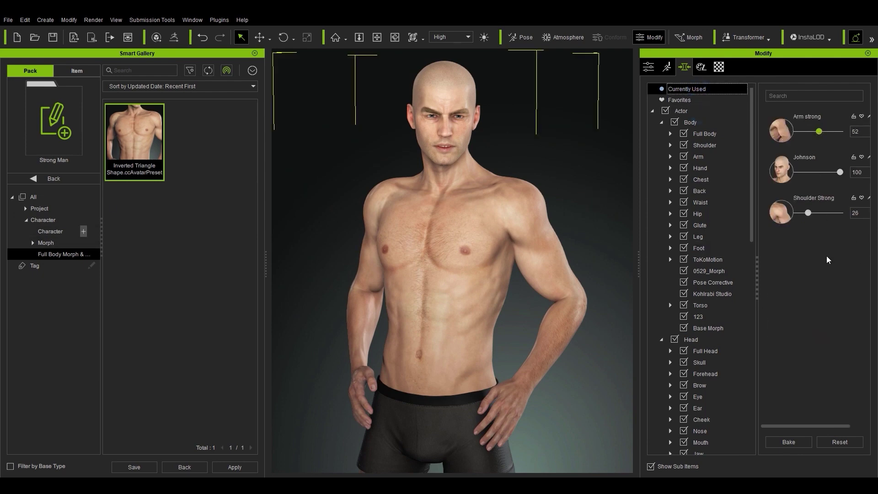
left_click(134, 467)
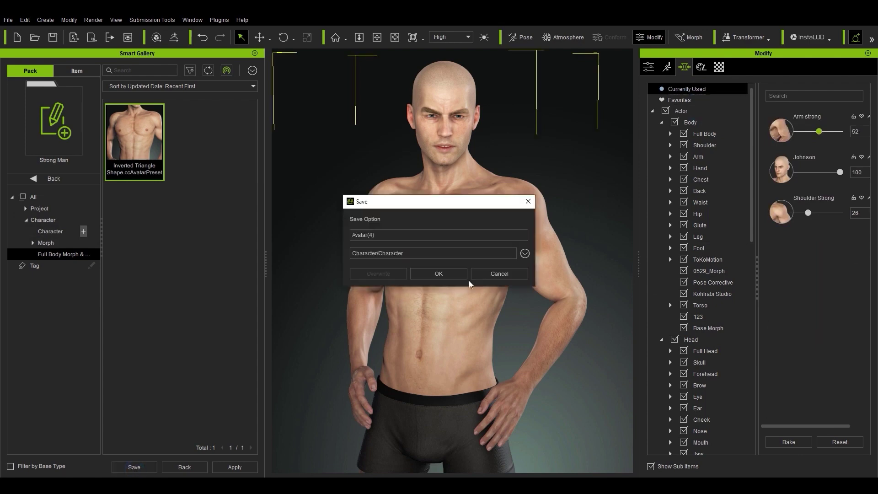
left_click(524, 253)
mouse_move(560, 274)
left_click(643, 301)
type("Arm Strong Avatarpreset")
left_click(457, 276)
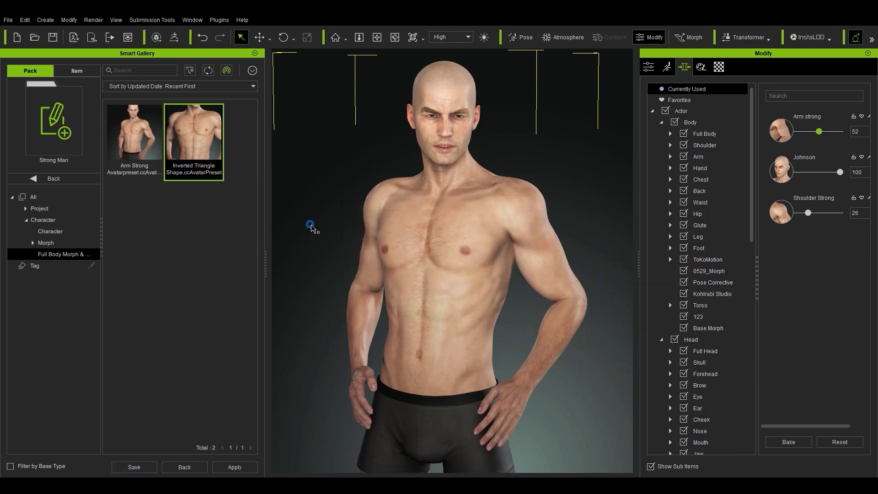
Frame the right arm and capture it as the Arm Strong preset's thumbnail.
scroll(513, 251, "up", 3)
right_click_drag(513, 251, 467, 290)
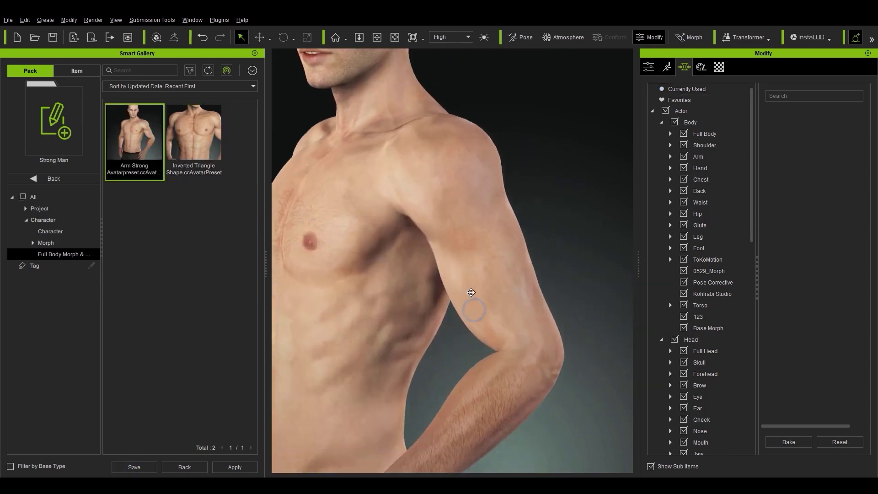
right_click(108, 136)
left_click(174, 226)
key("f")
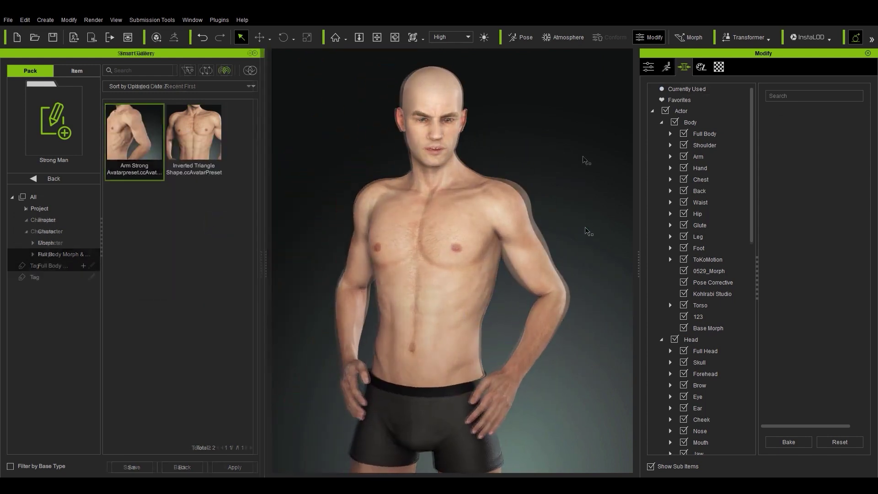
left_click(708, 90)
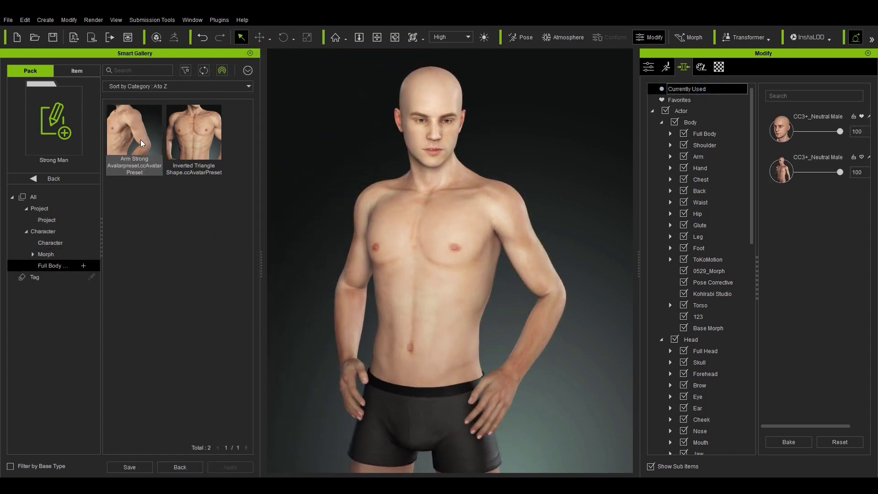
Apply the Arm Strong preset, then the Inverted Triangle Shape preset, and turn the character to inspect it.
double_click(129, 122)
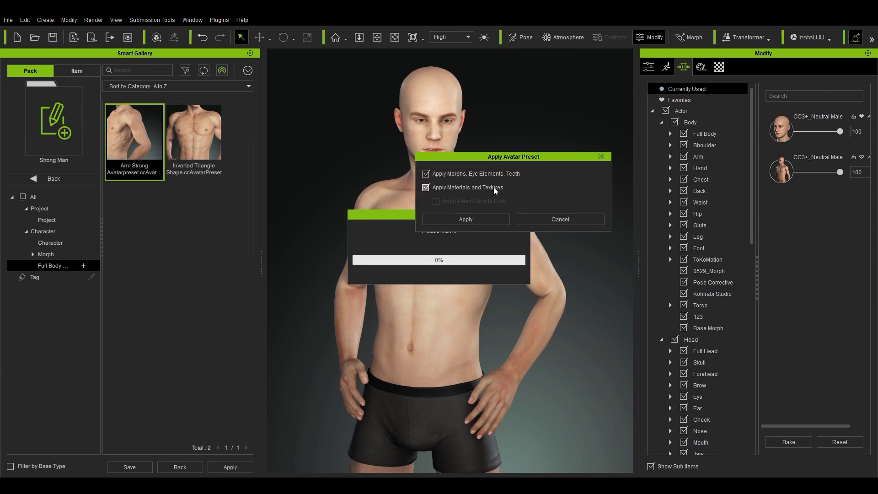
left_click(438, 219)
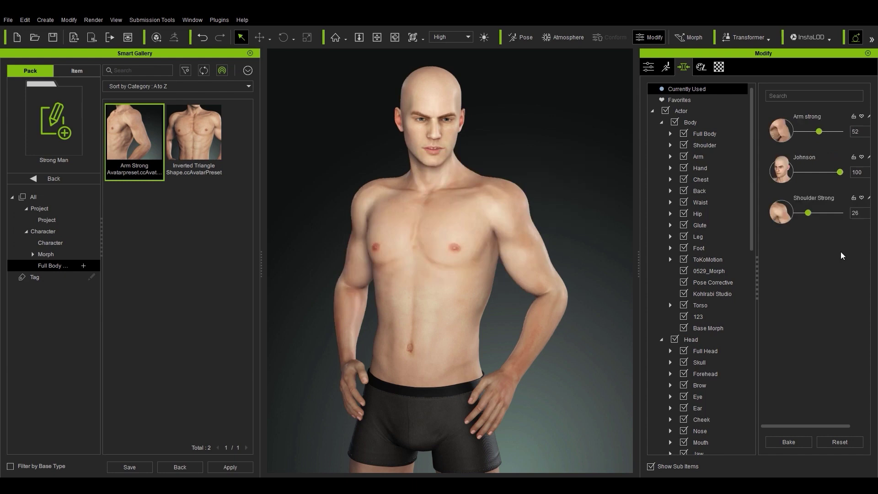
double_click(188, 139)
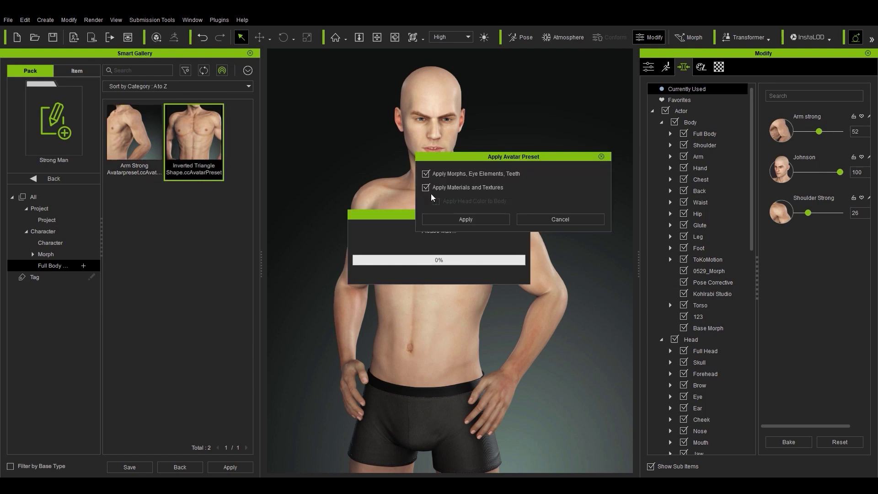
left_click(476, 222)
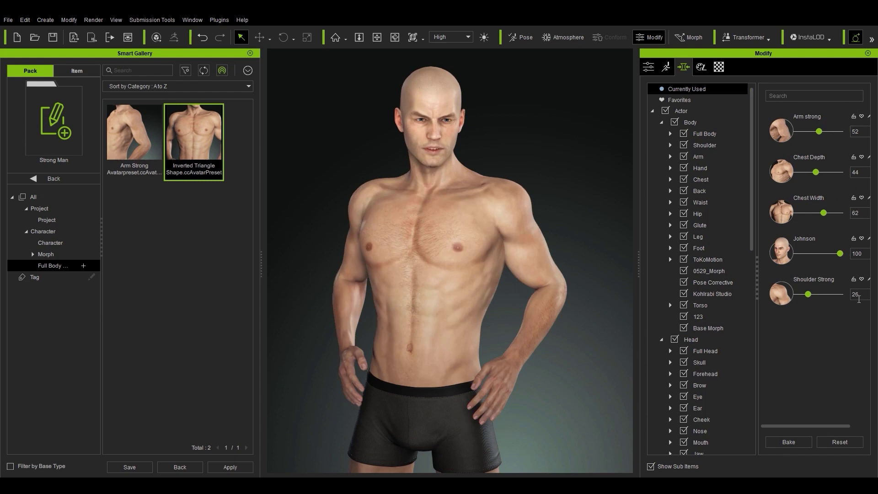
right_click_drag(590, 341, 507, 356)
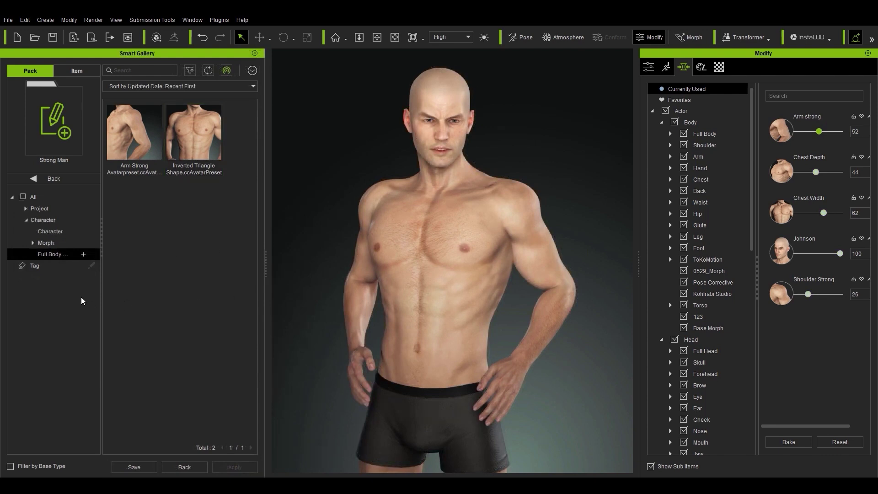
left_click(46, 242)
Open the Strong Man pack's metadata editor and load Pack thumbnail.png as its thumbnail.
left_click(61, 231)
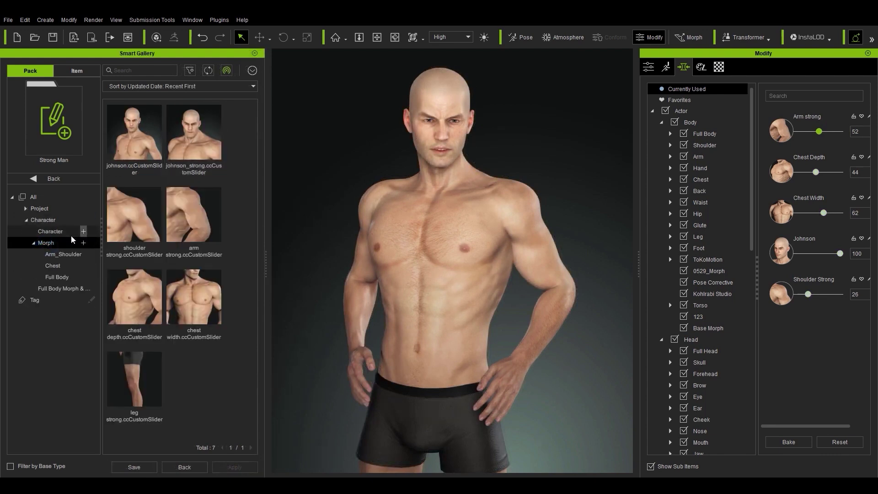
left_click(46, 208)
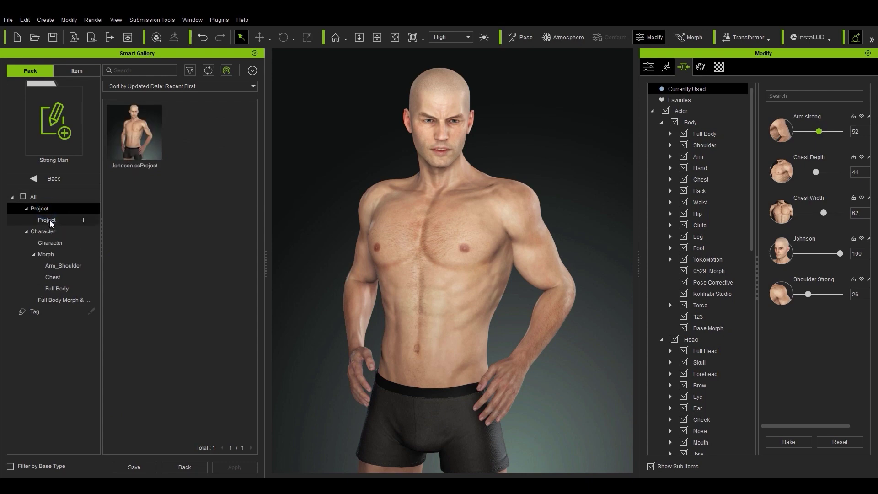
left_click(59, 179)
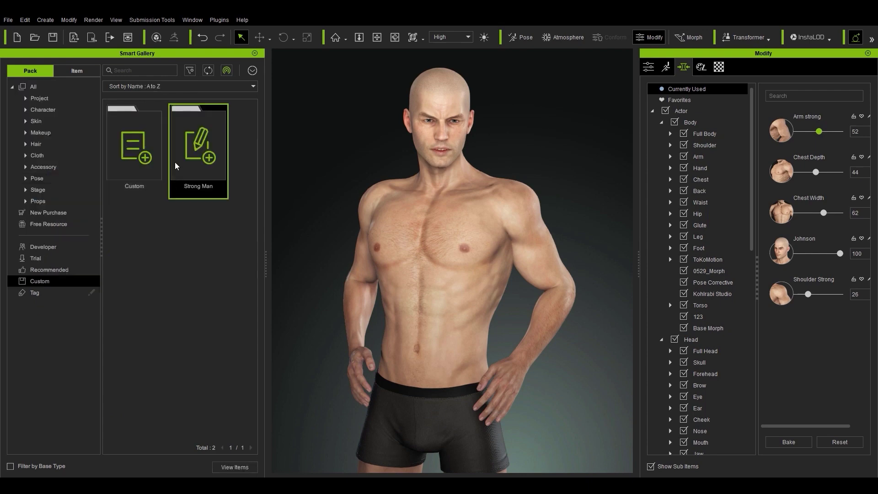
right_click(180, 145)
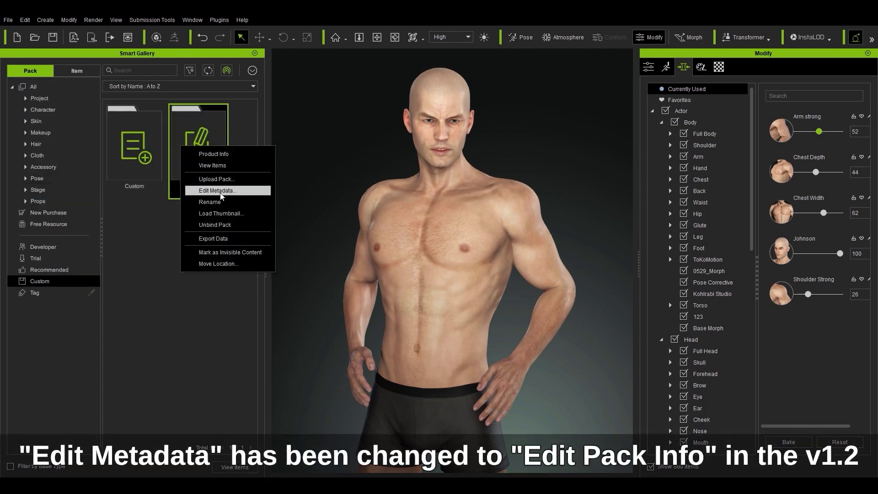
left_click(233, 191)
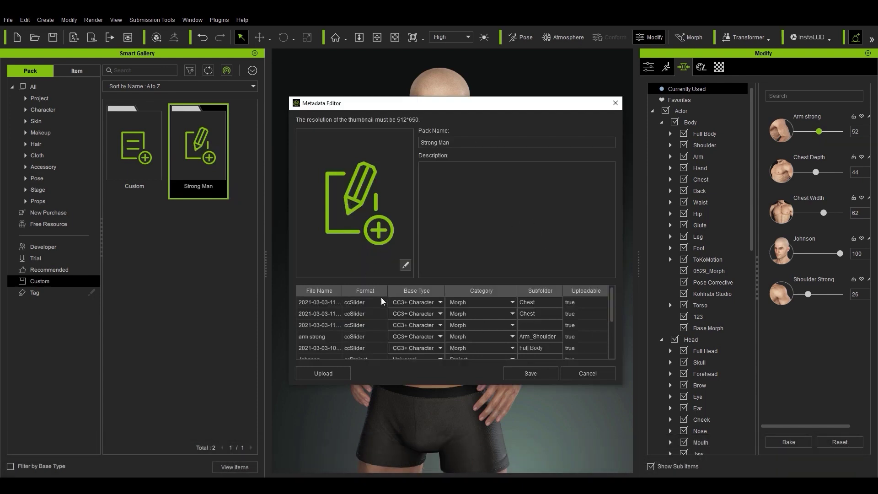
mouse_move(611, 304)
left_mouse_down()
mouse_move(608, 342)
mouse_move(604, 294)
left_mouse_up()
double_click(540, 314)
left_click(405, 265)
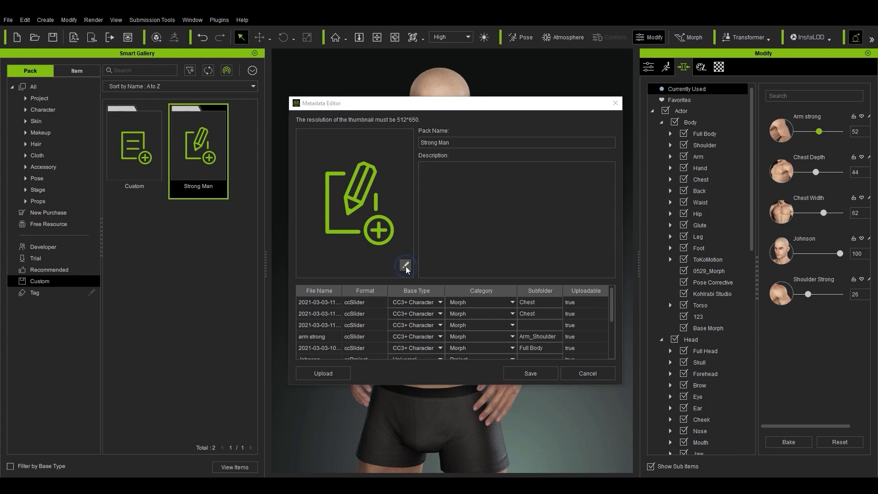
double_click(620, 187)
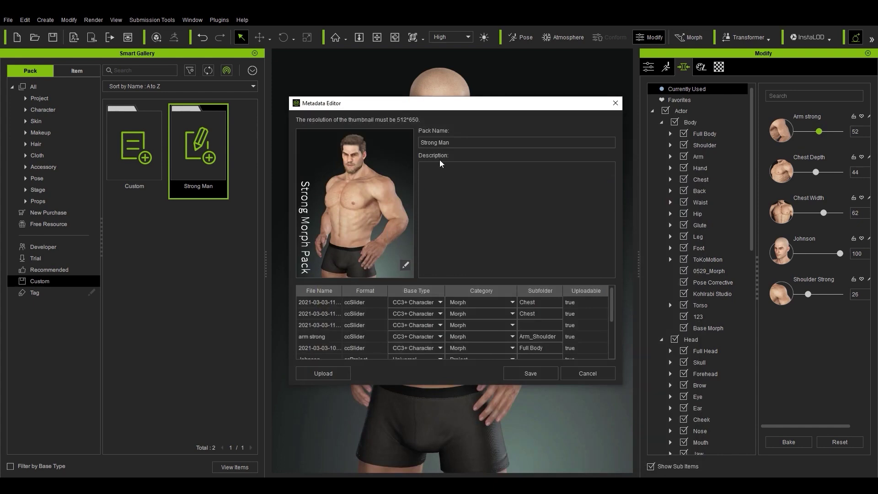
Rename the pack to 'Strong Morph Pack', use that as its description, and save.
left_click_drag(457, 142, 439, 140)
type("Morph Pack")
left_click_drag(475, 141, 412, 142)
key("ctrl+c")
left_click(448, 172)
key("ctrl+v")
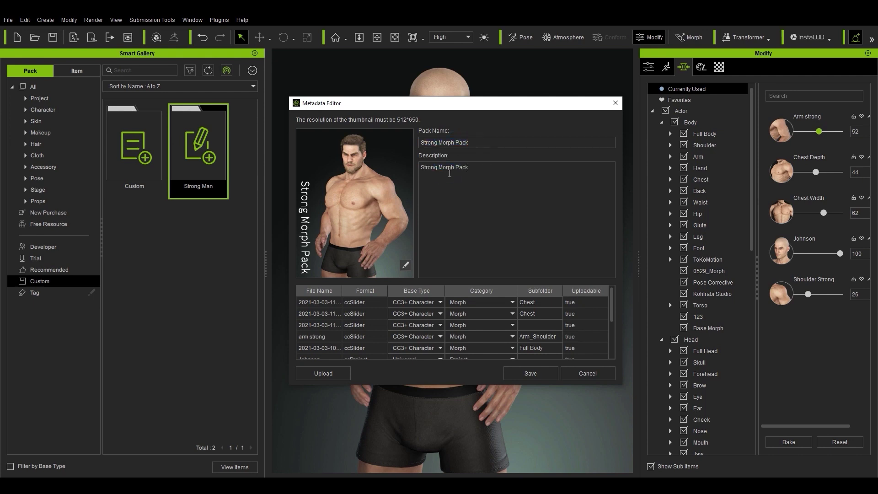
left_click(537, 375)
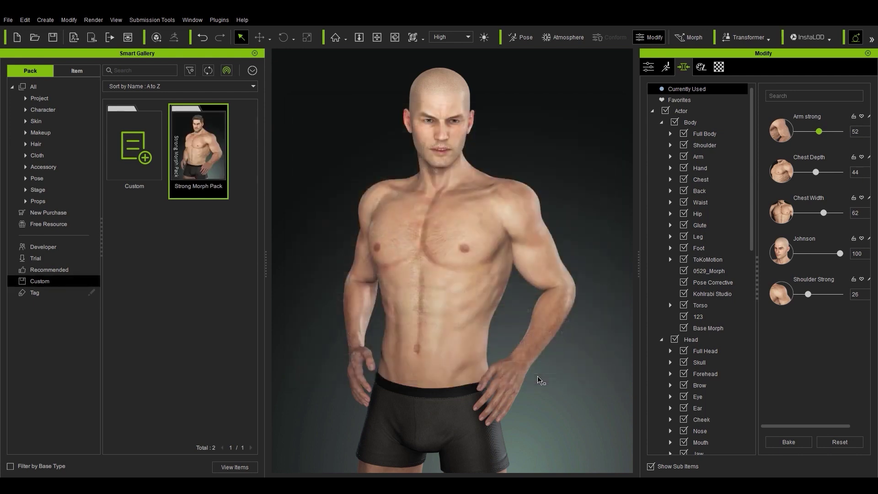
Upload the Strong Morph Pack's four items and confirm the success message.
right_click(187, 149)
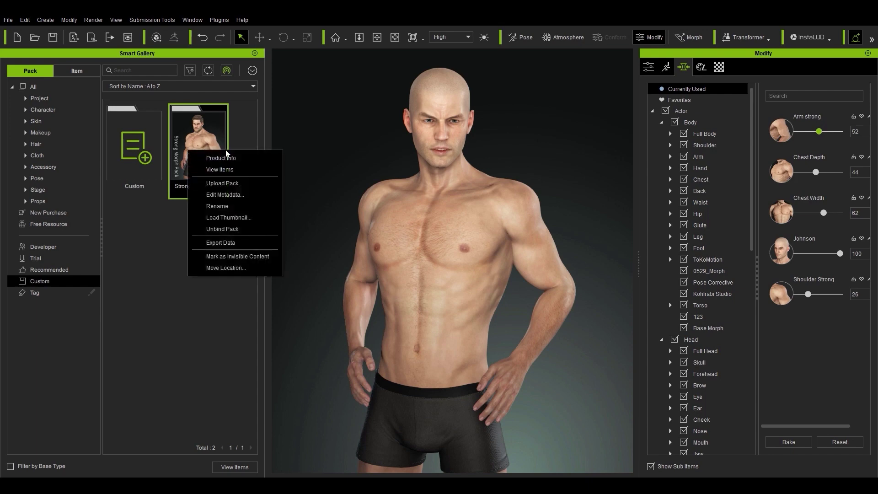
left_click(248, 185)
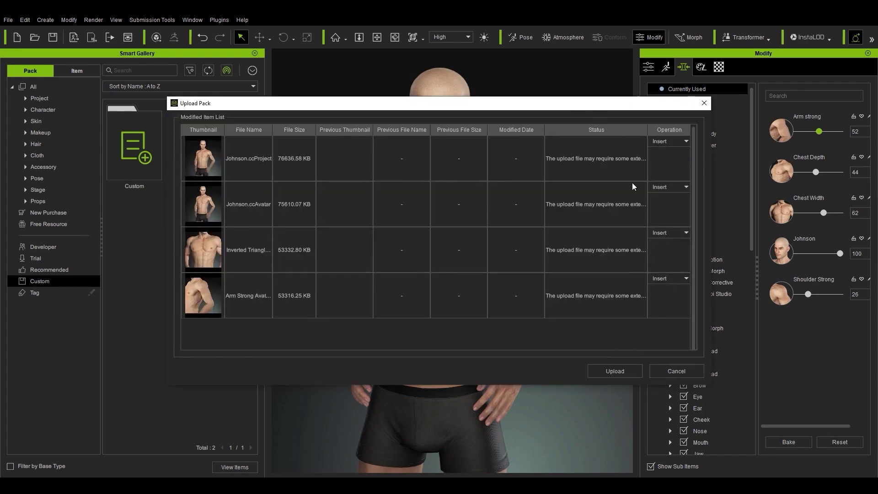
left_click_drag(647, 130, 678, 133)
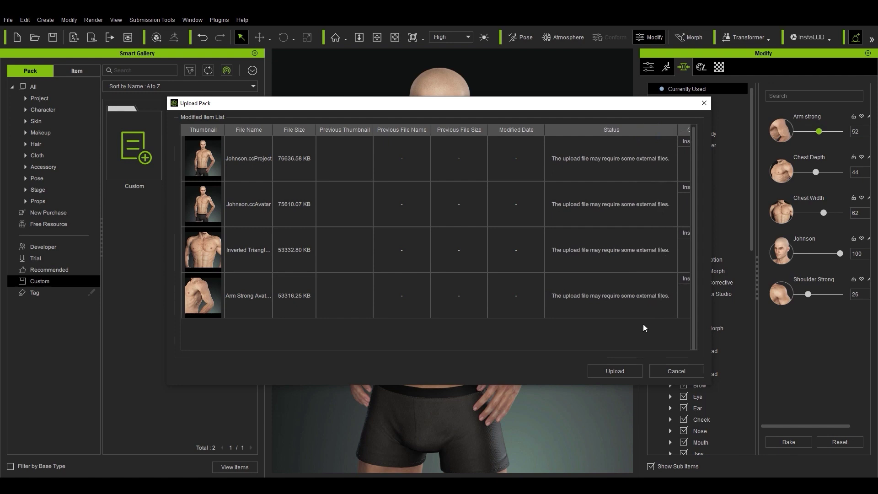
left_click(599, 375)
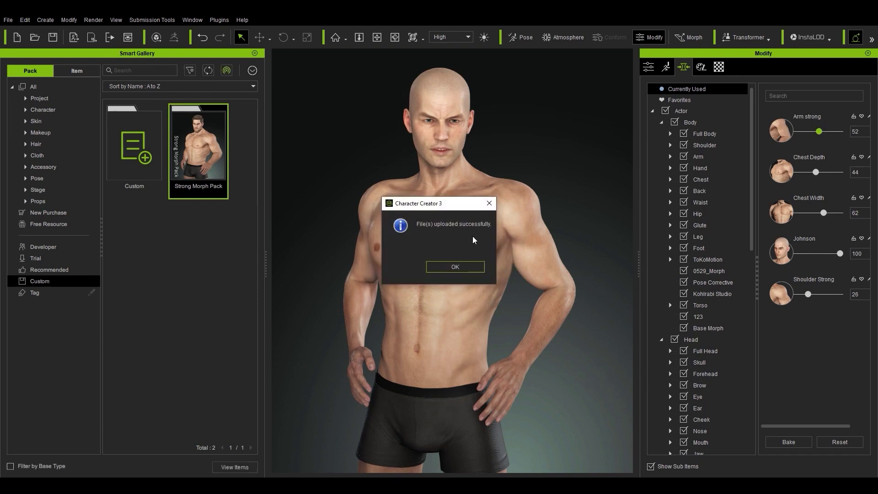
left_click(459, 271)
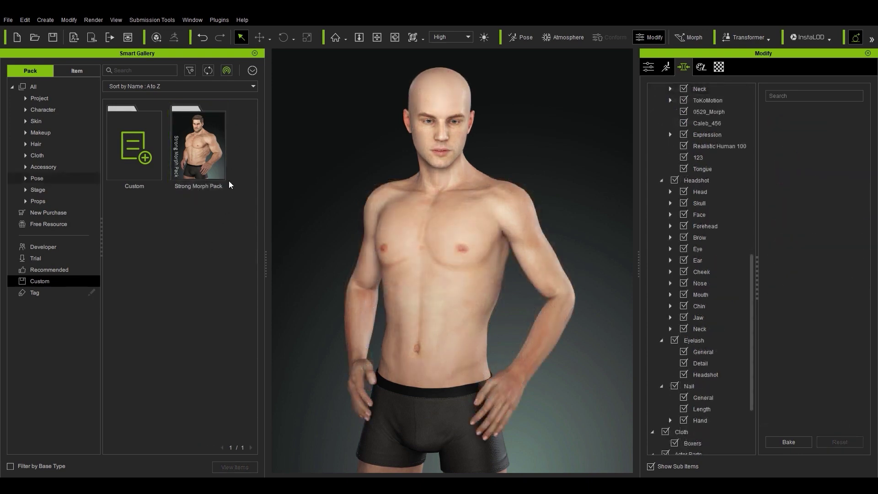
Refresh the Developer list and install the uploaded Strong Morph Pack, updating the slider list.
left_click(37, 249)
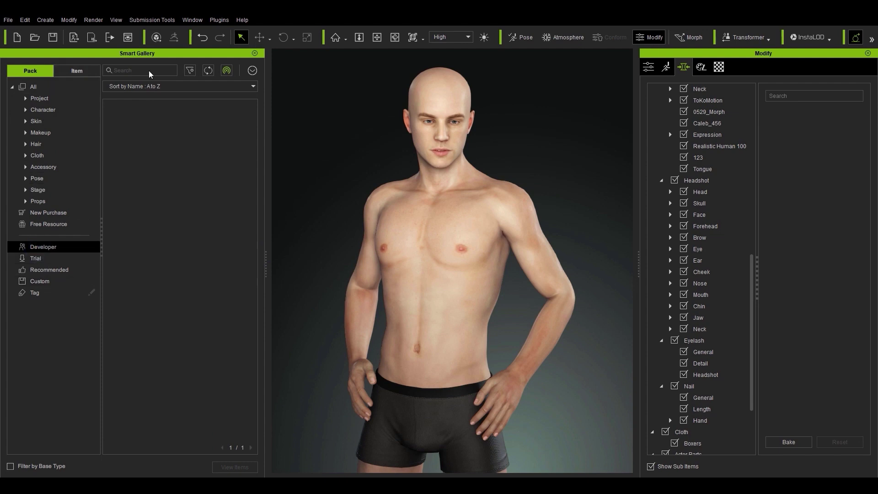
left_click(207, 70)
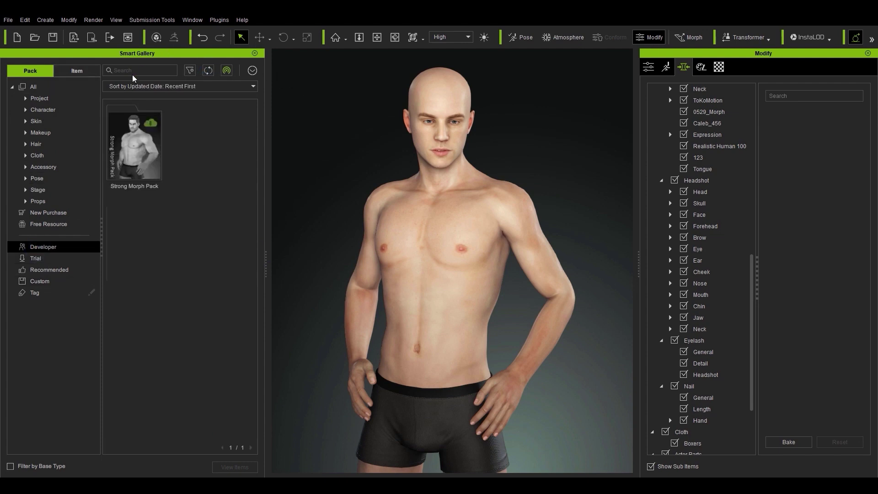
double_click(134, 149)
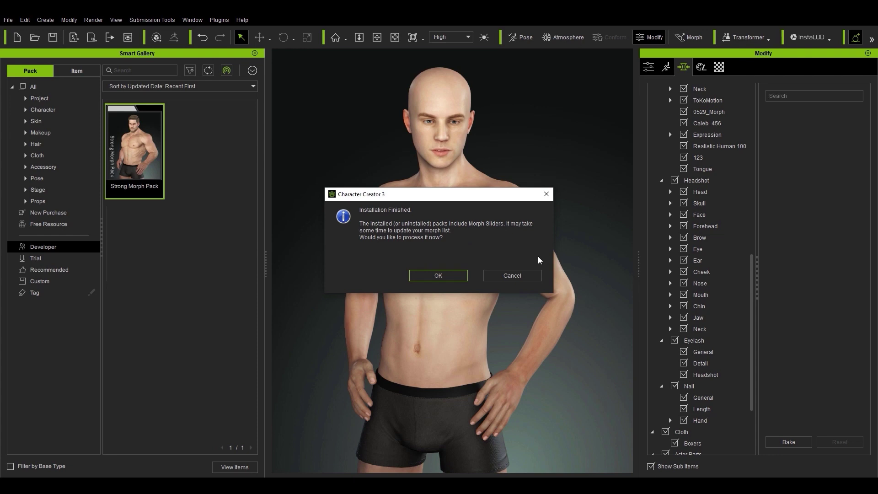
left_click(452, 276)
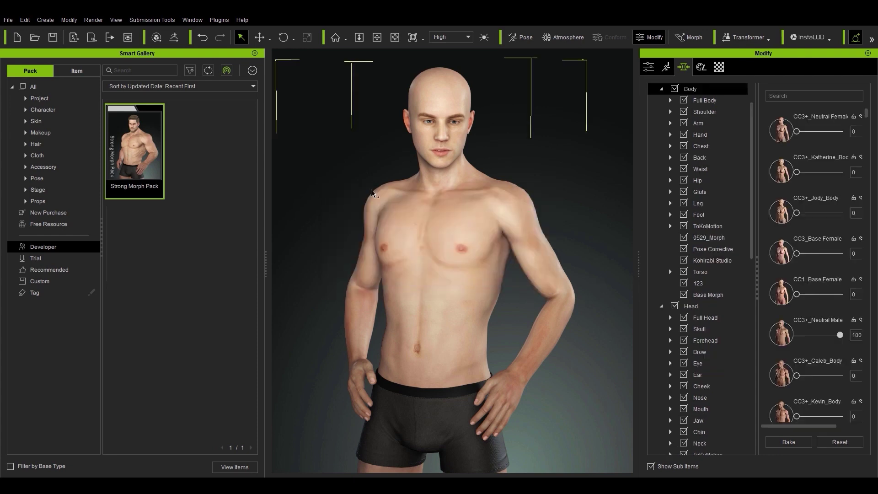
Open the installed pack and load the arm strong slider from the Arm_Shoulder subfolder.
double_click(140, 133)
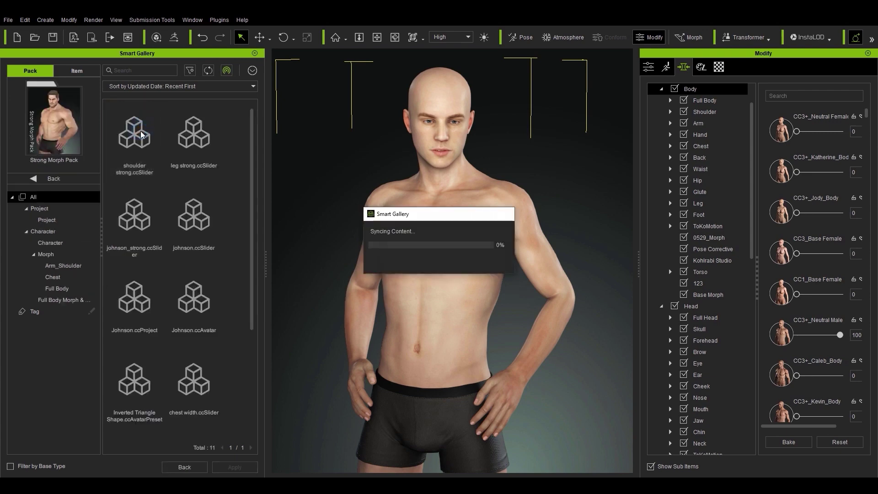
left_click(43, 231)
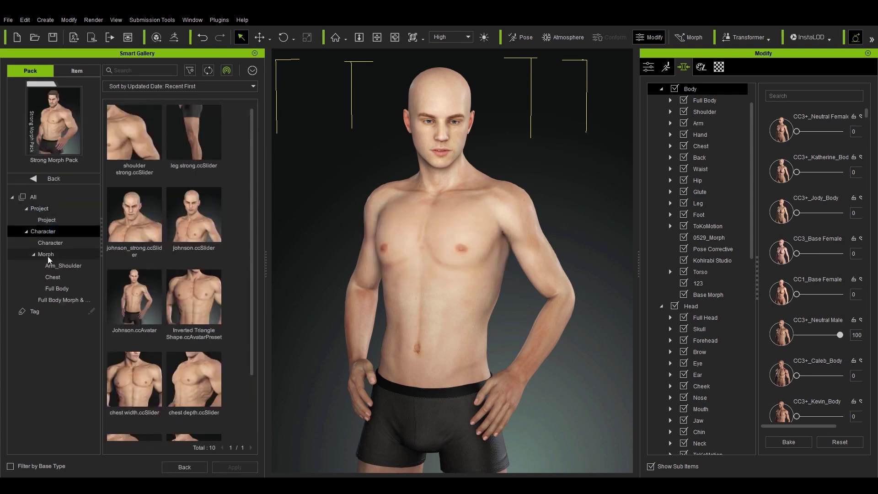
left_click(33, 254)
left_click(58, 265)
left_click(33, 254)
left_click(63, 265)
double_click(134, 133)
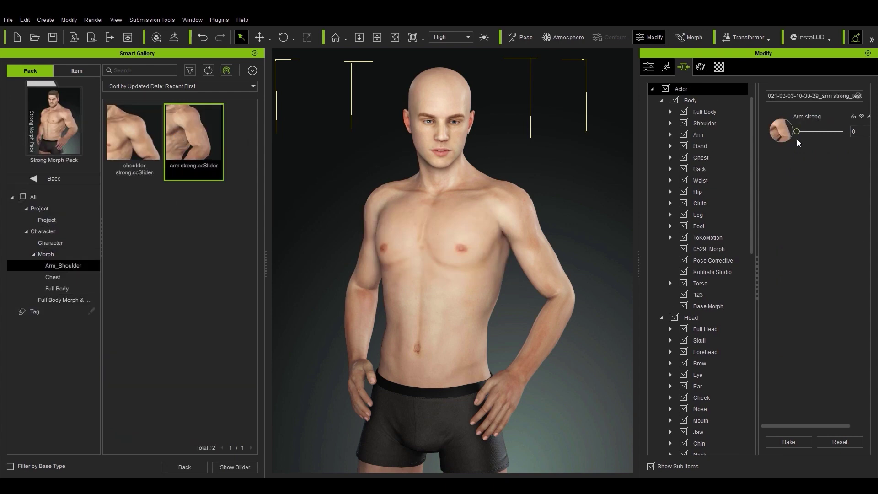
Load the Chest width and Full Body Johnson_Strong sliders, raising Johnson_Strong to about 78.
left_click(53, 276)
double_click(193, 132)
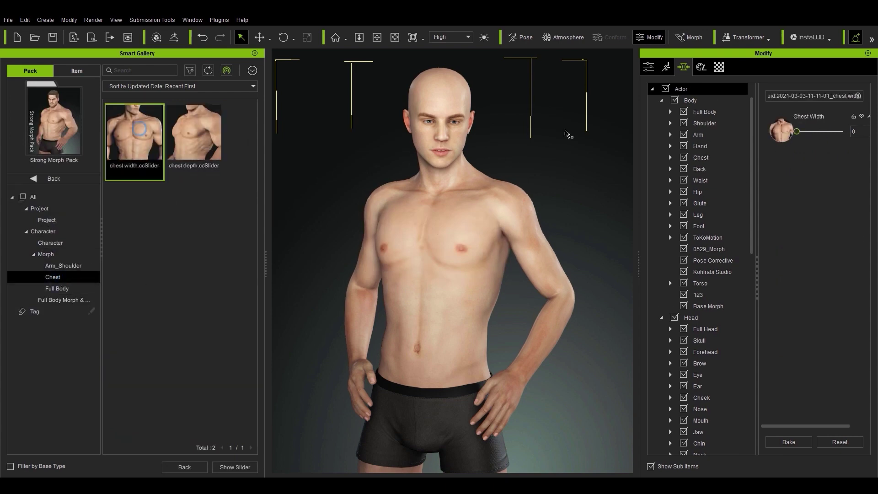
right_click_drag(503, 257, 383, 275)
left_click(56, 289)
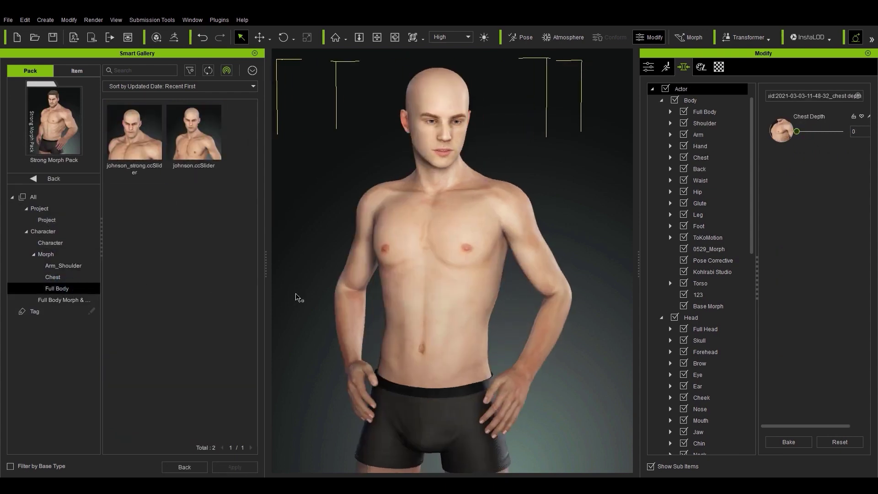
double_click(134, 132)
left_click_drag(796, 131, 832, 147)
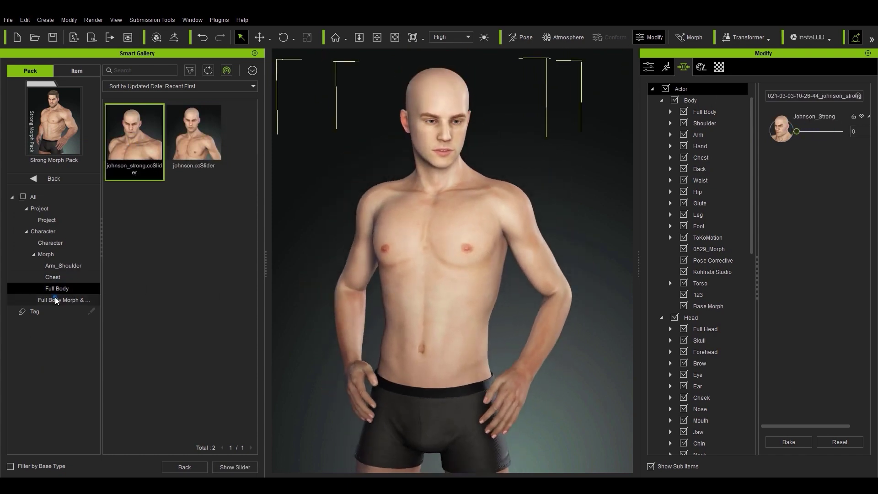
Apply the pack's Inverted Triangle Shape body preset to the character.
left_click(64, 299)
double_click(134, 133)
left_click(497, 223)
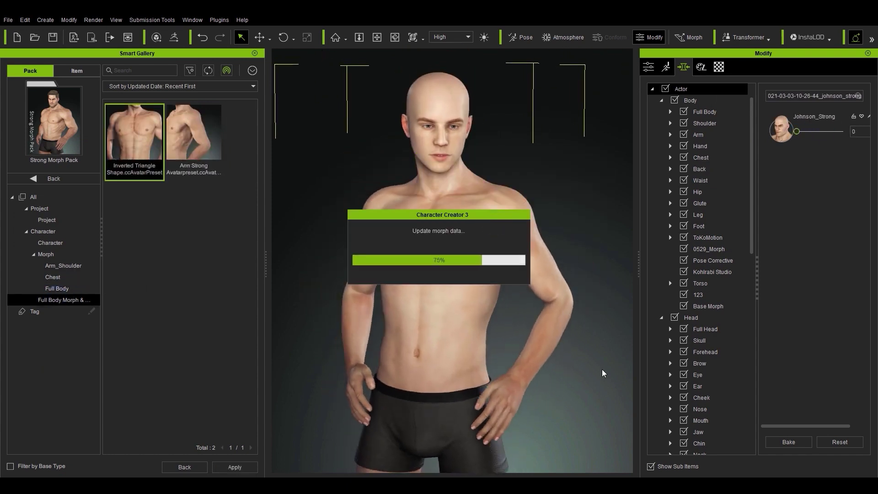